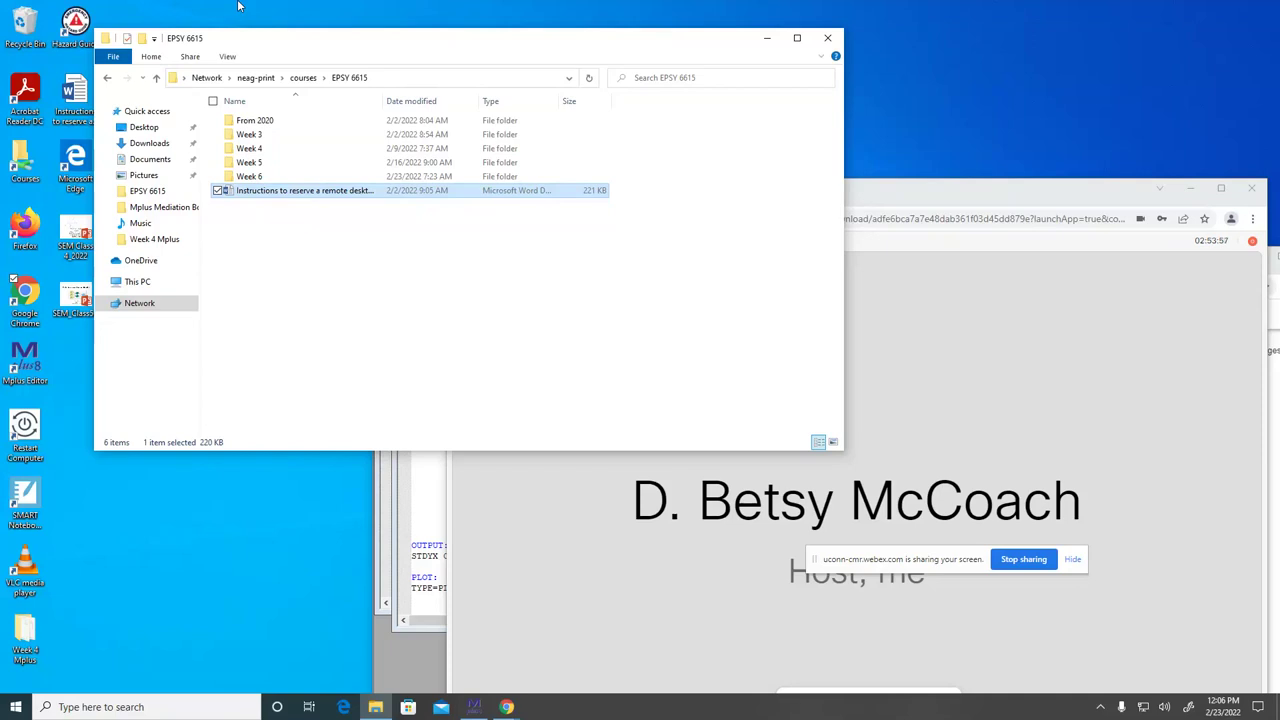
# Browse to the Mplus Mediation Bootstrapping folder inside Week 6, and launch a new Mplus editor session
pyautogui.doubleClick(258, 177)
pyautogui.doubleClick(293, 121)
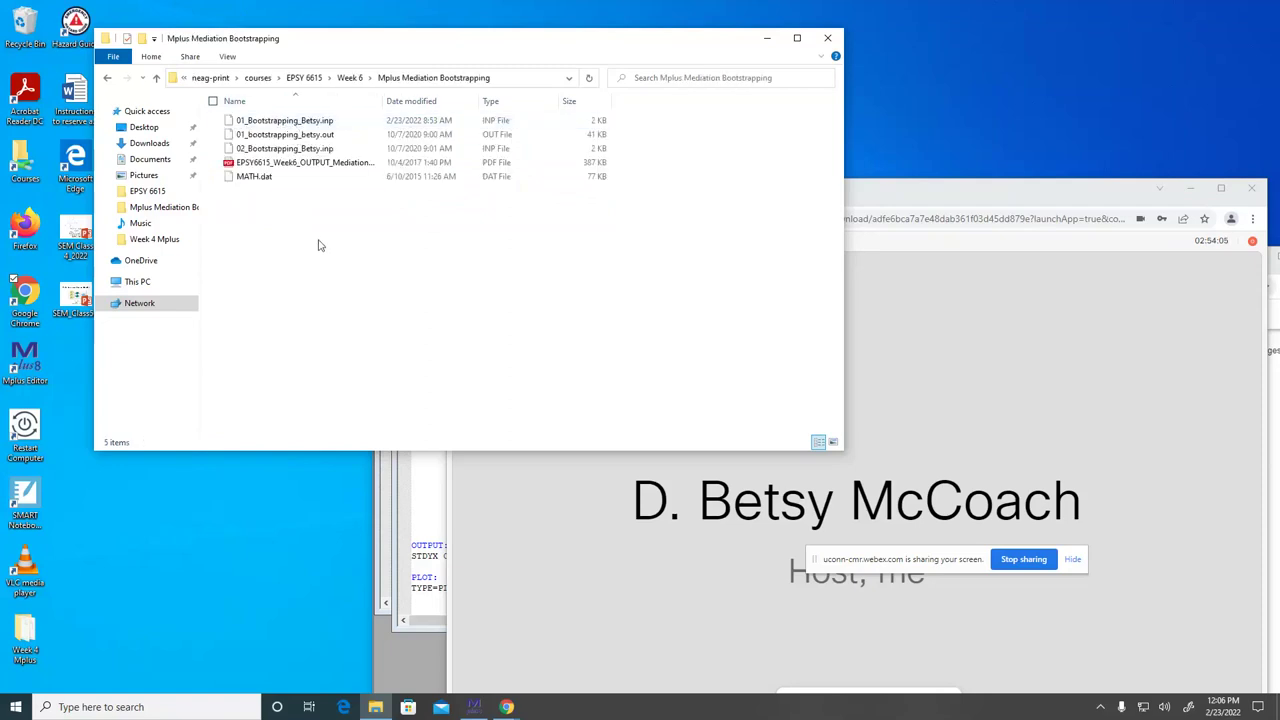
pyautogui.click(14, 708)
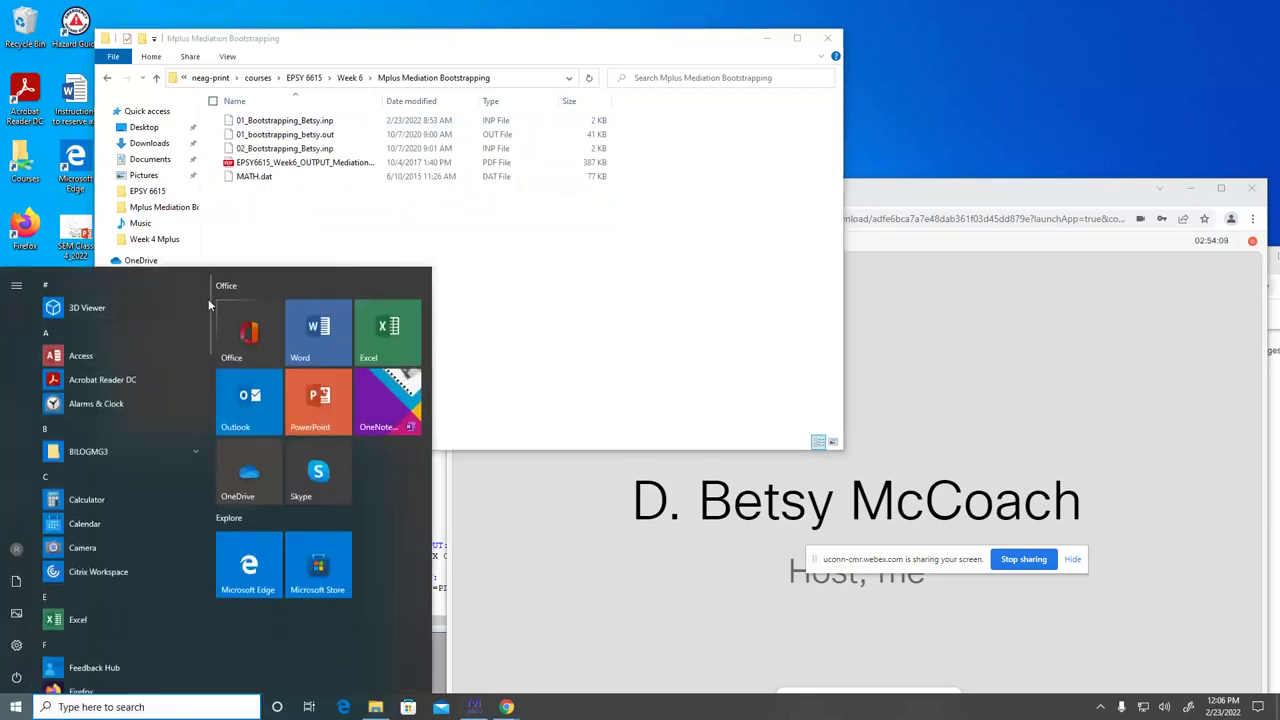
pyautogui.moveTo(208, 298); pyautogui.dragTo(215, 446)
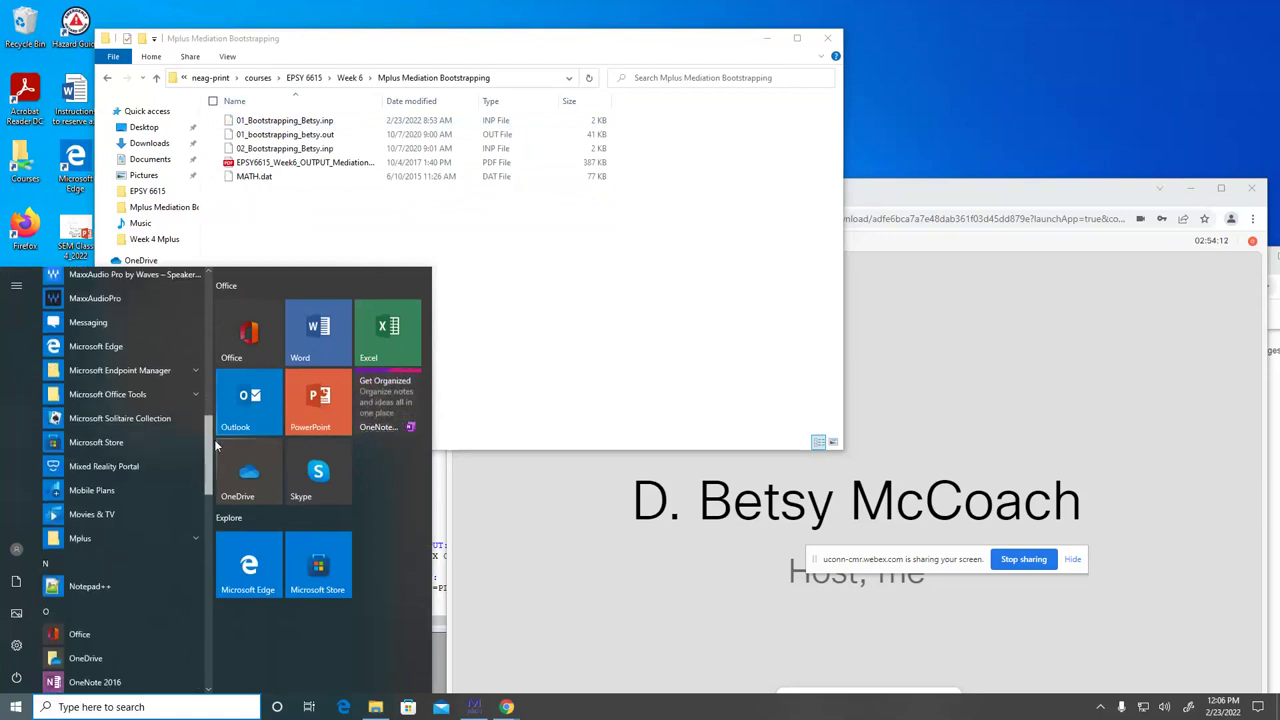
pyautogui.click(146, 535)
pyautogui.click(152, 580)
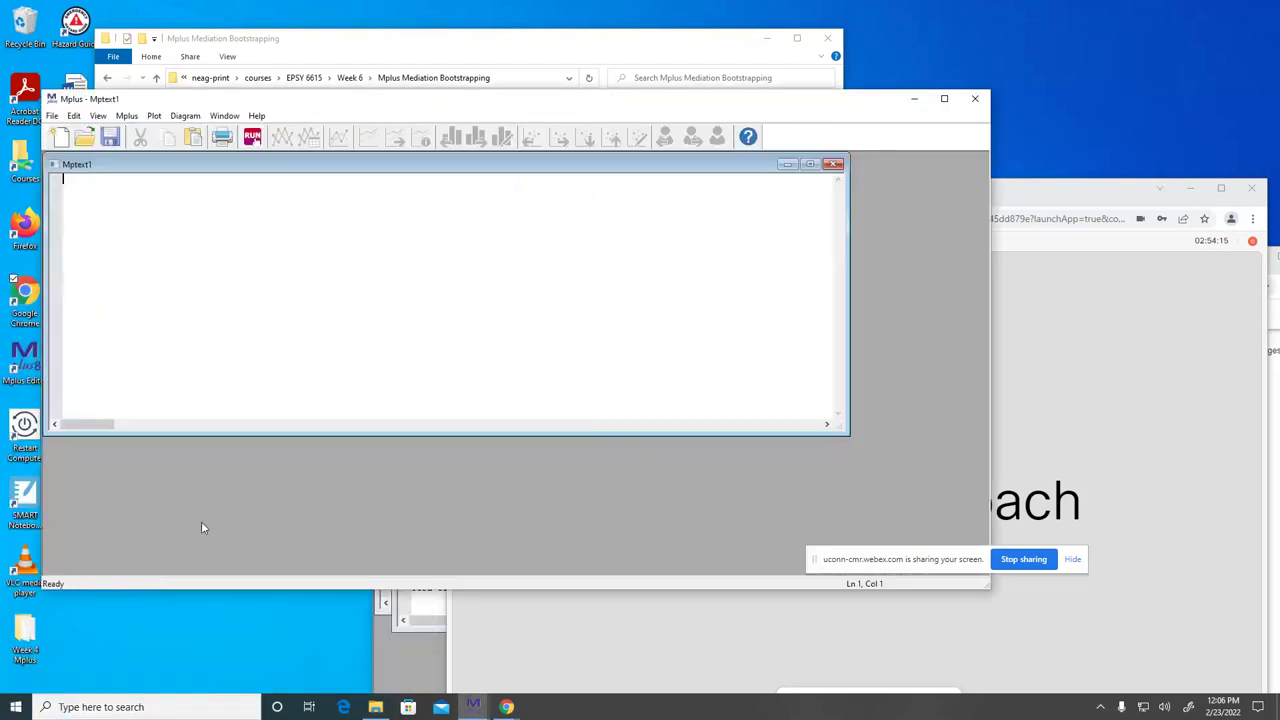
# Open the 01 bootstrapping input file from the Mplus Mediation Bootstrapping folder on the Desktop
pyautogui.click(52, 116)
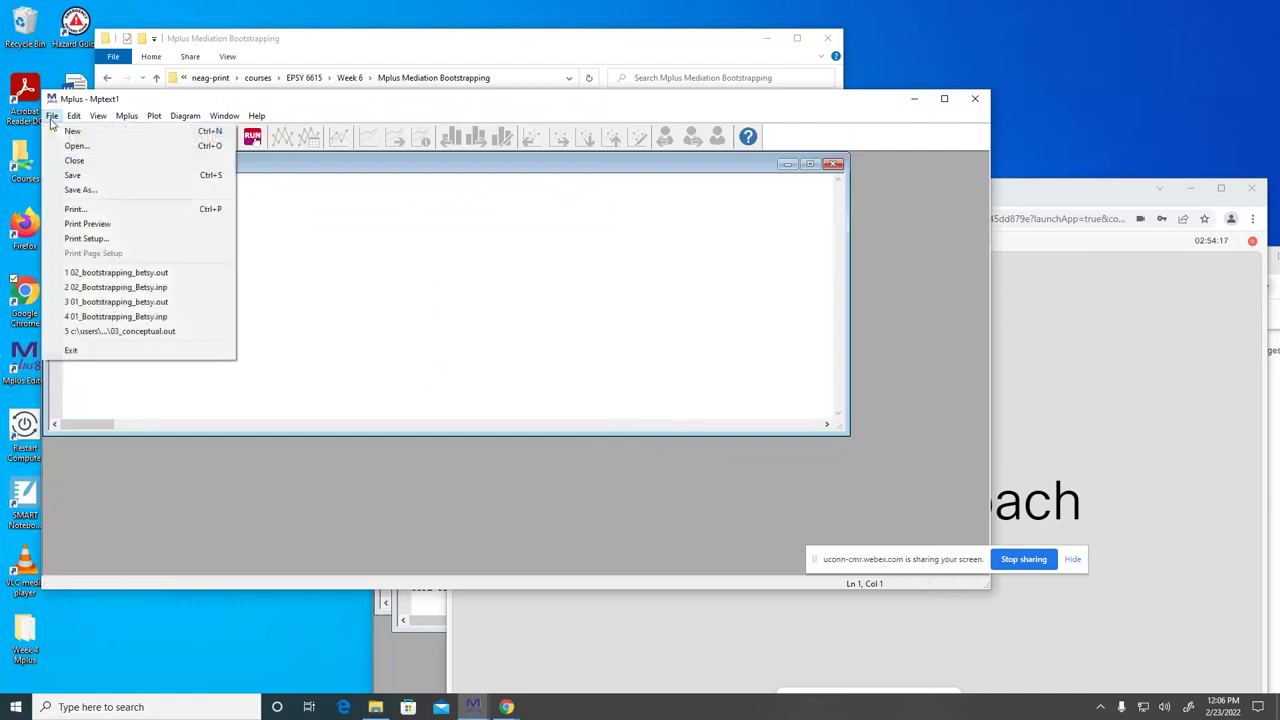
pyautogui.click(66, 146)
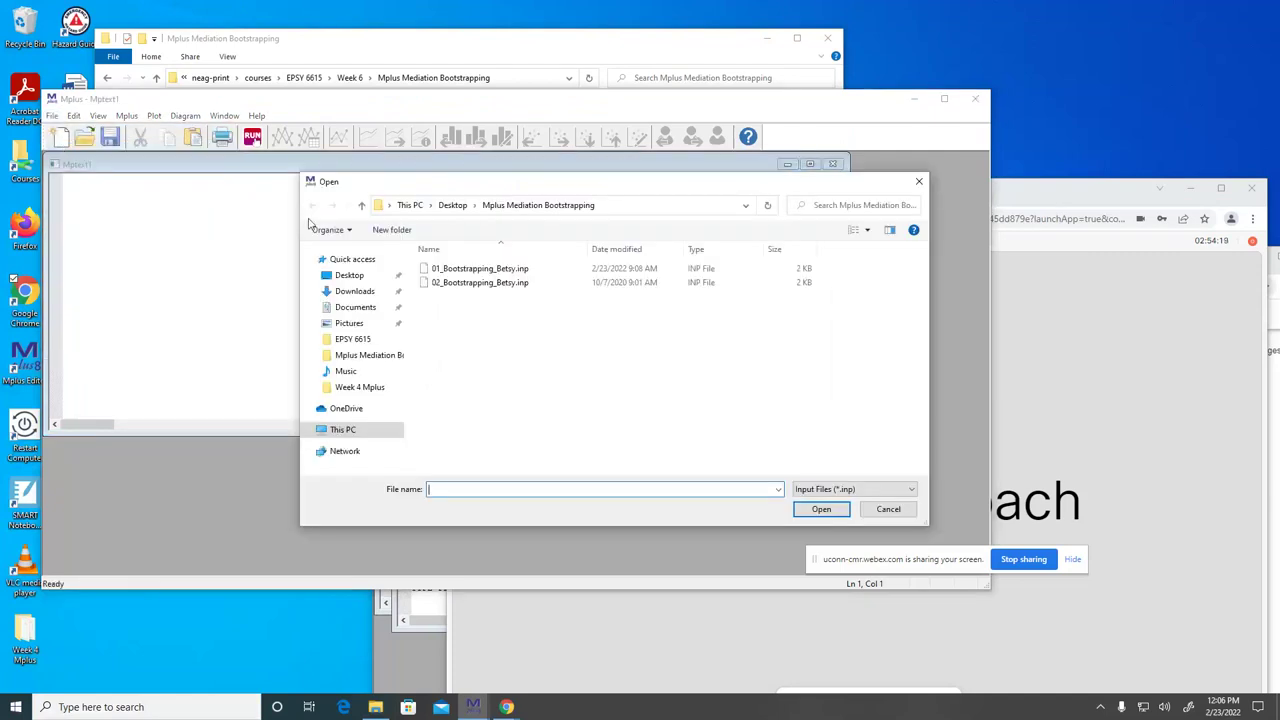
pyautogui.click(489, 271)
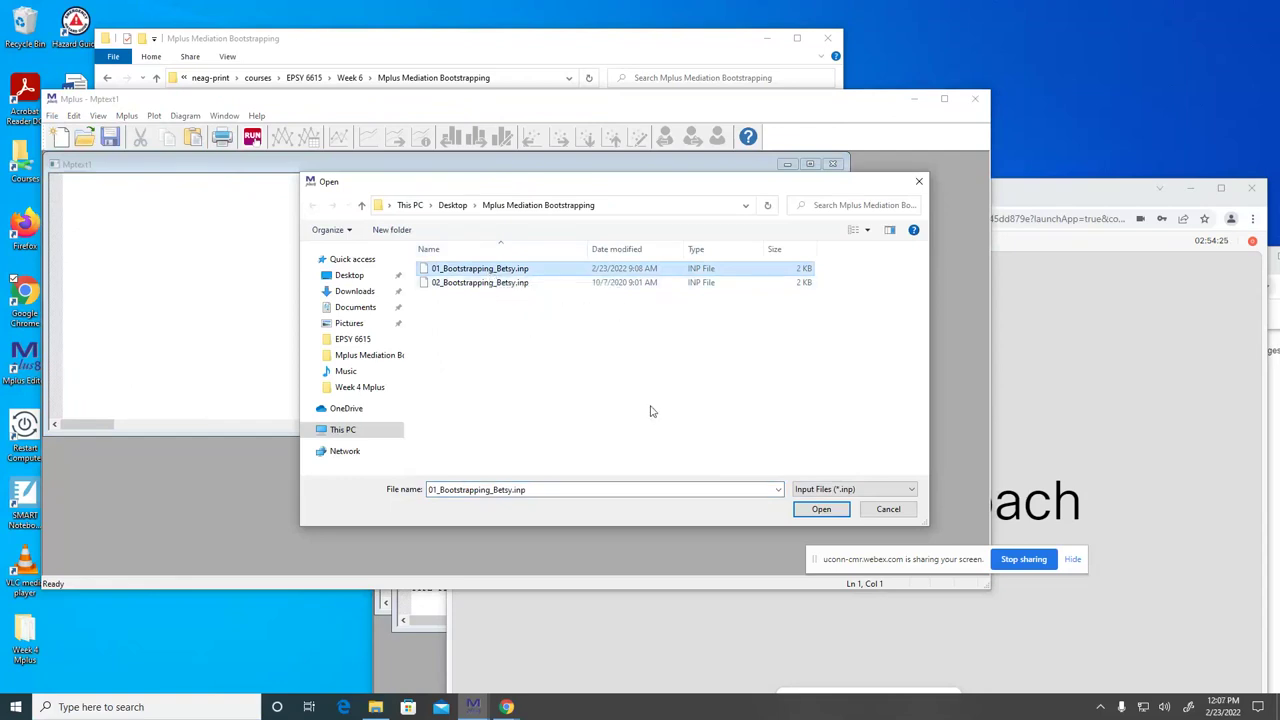
pyautogui.click(820, 510)
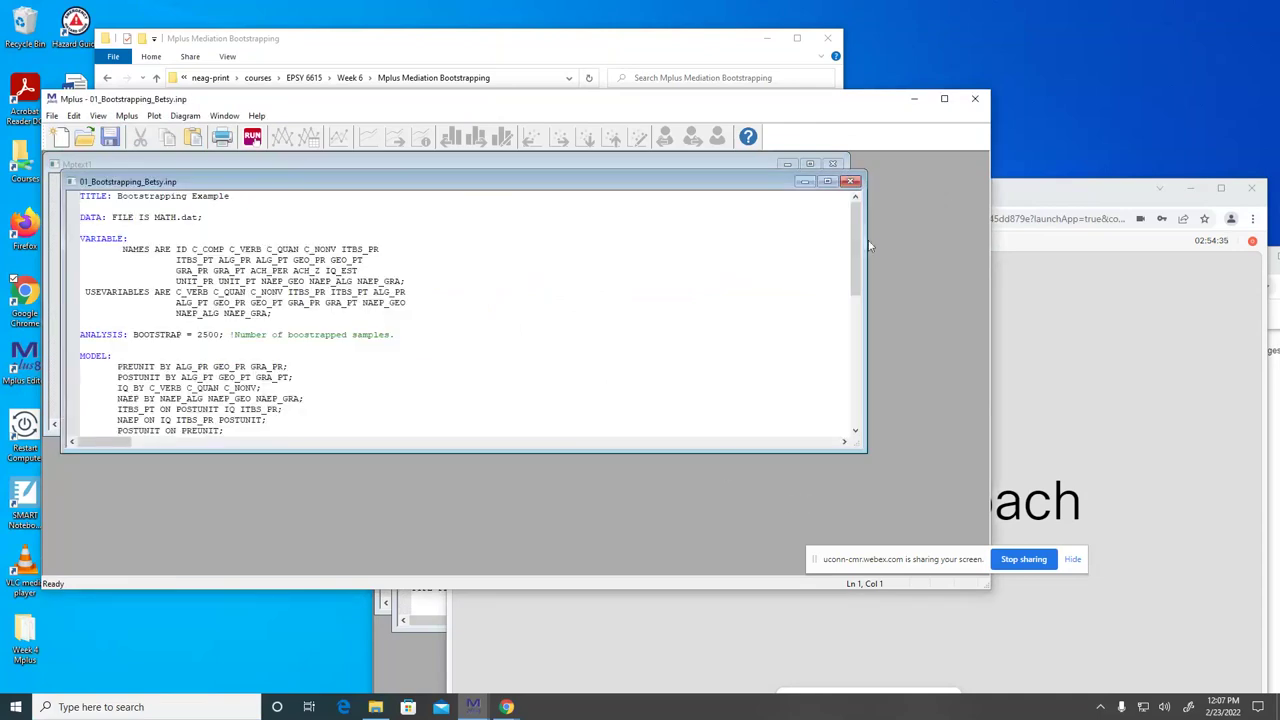
# Examine the MODEL section and the NAEP IND PREUNIT and NAEP IND IQ statements under MODEL INDIRECT
pyautogui.moveTo(856, 264); pyautogui.dragTo(857, 297)
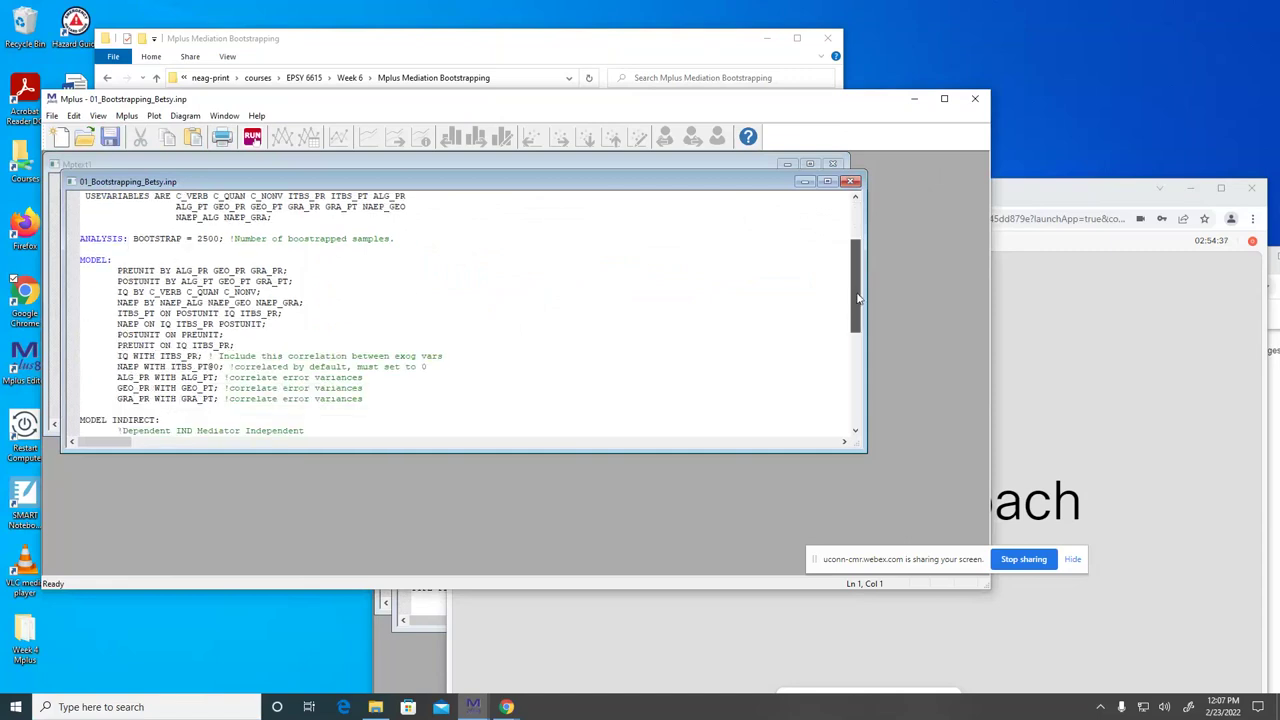
pyautogui.moveTo(403, 402); pyautogui.dragTo(4, 258)
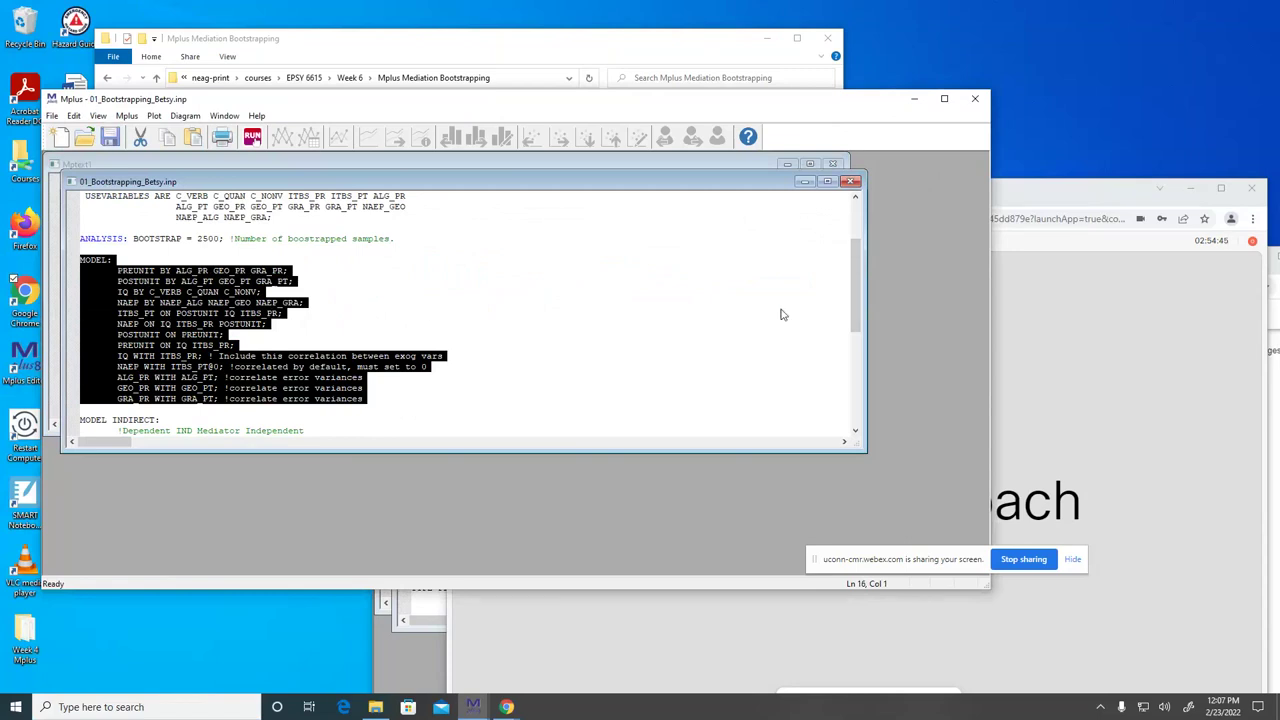
pyautogui.click(845, 284)
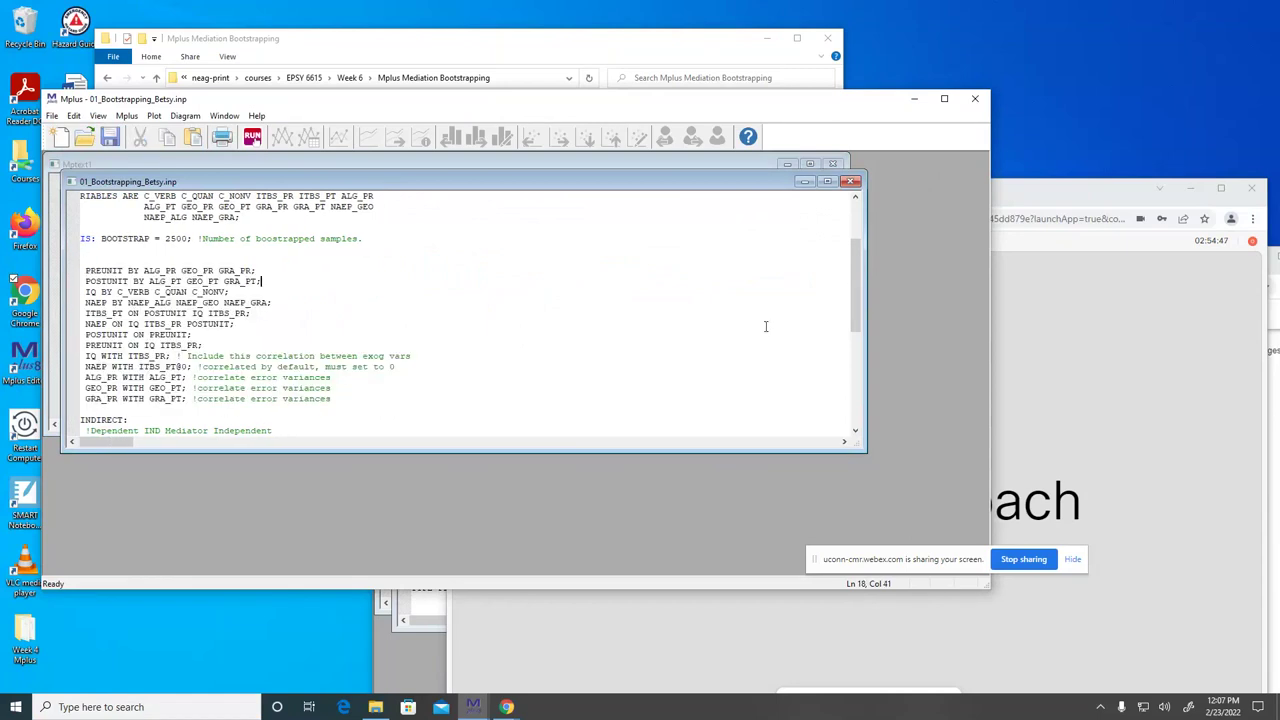
pyautogui.moveTo(104, 441); pyautogui.dragTo(88, 441)
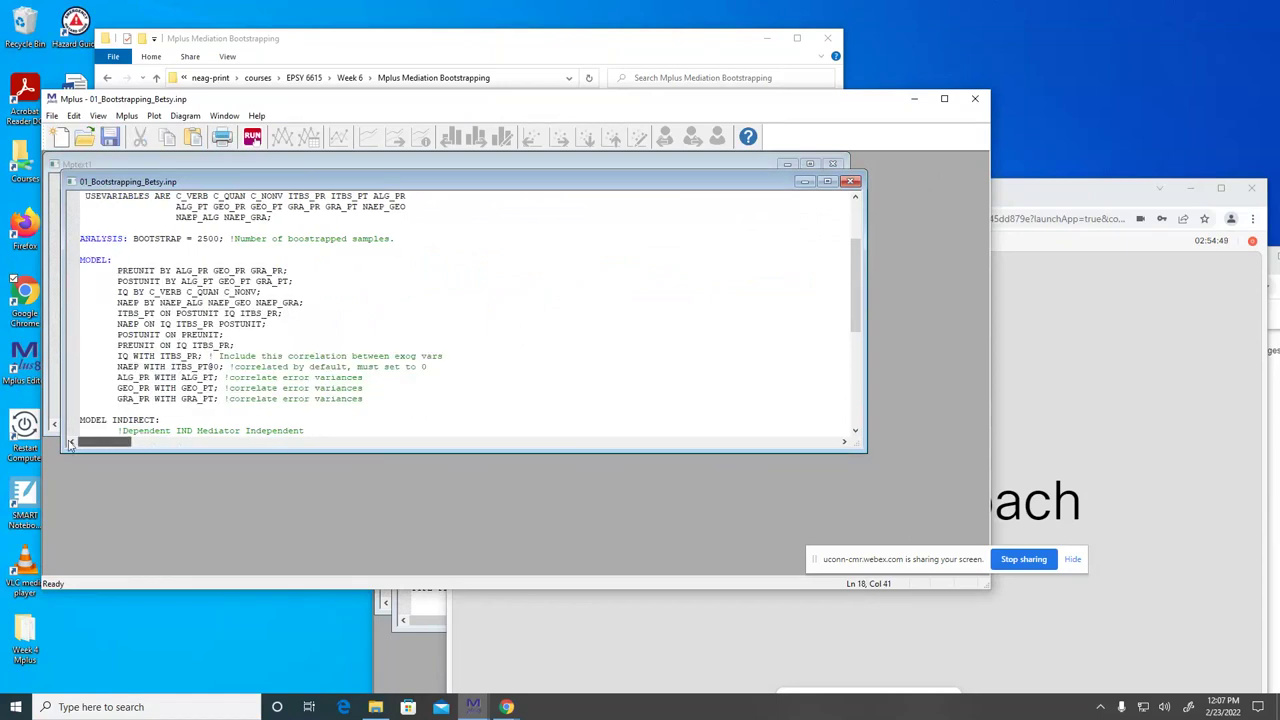
pyautogui.moveTo(857, 302); pyautogui.dragTo(853, 375)
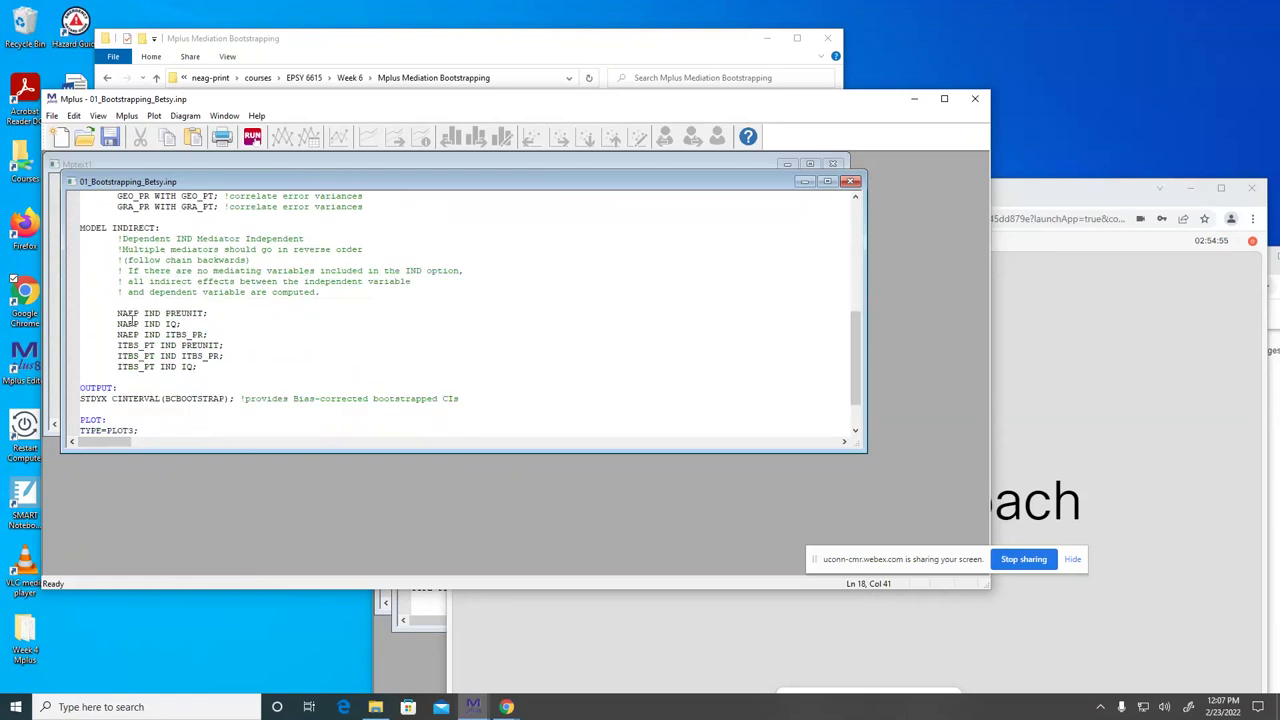
pyautogui.moveTo(112, 313); pyautogui.dragTo(209, 313)
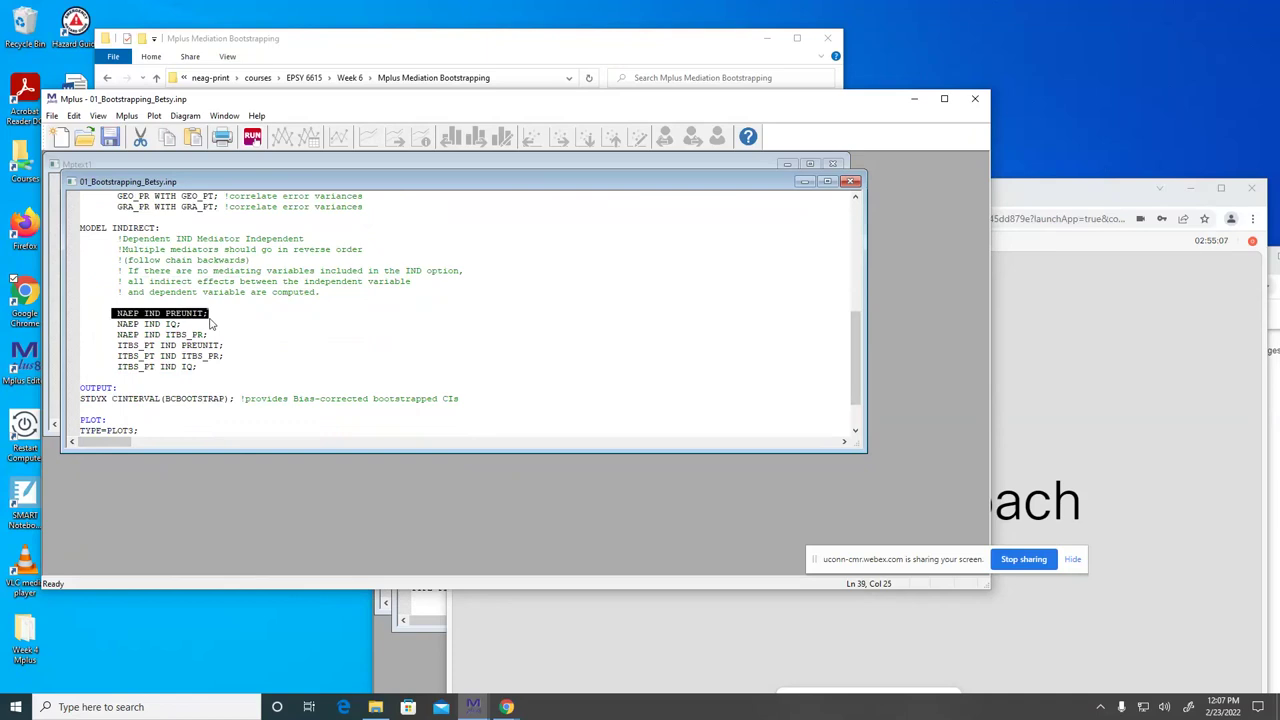
pyautogui.click(135, 323)
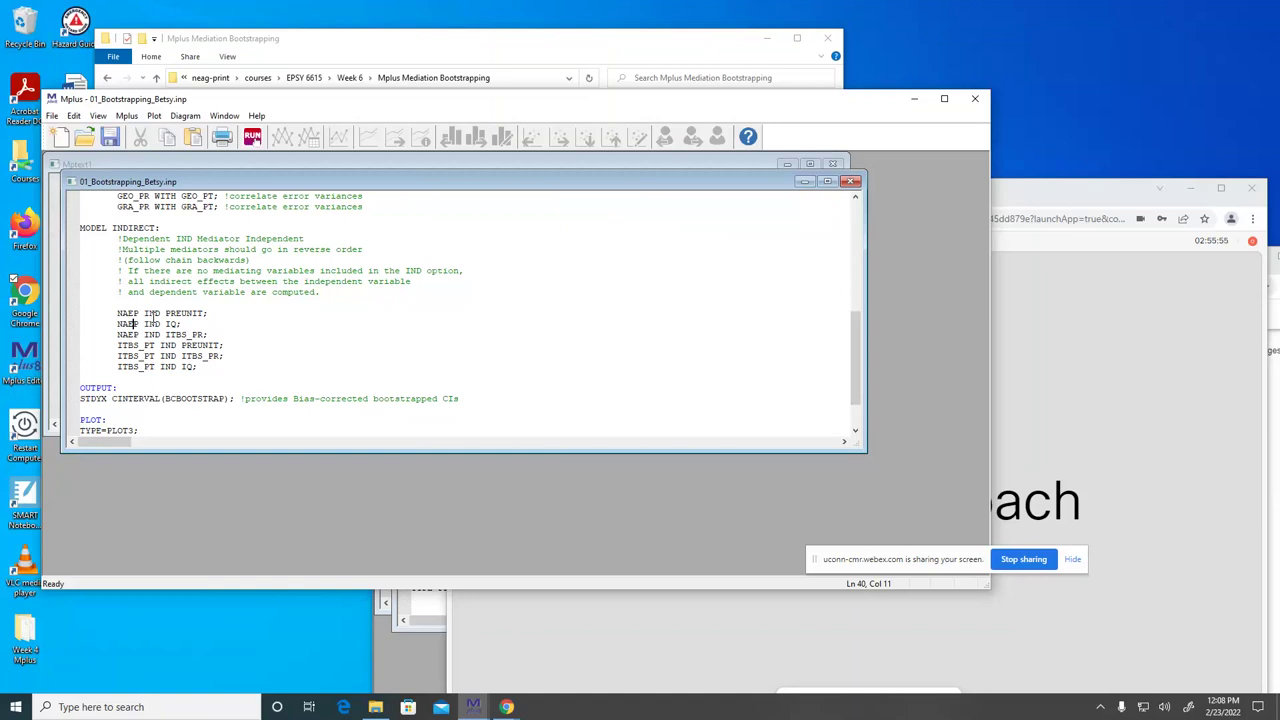
pyautogui.moveTo(196, 325); pyautogui.dragTo(117, 326)
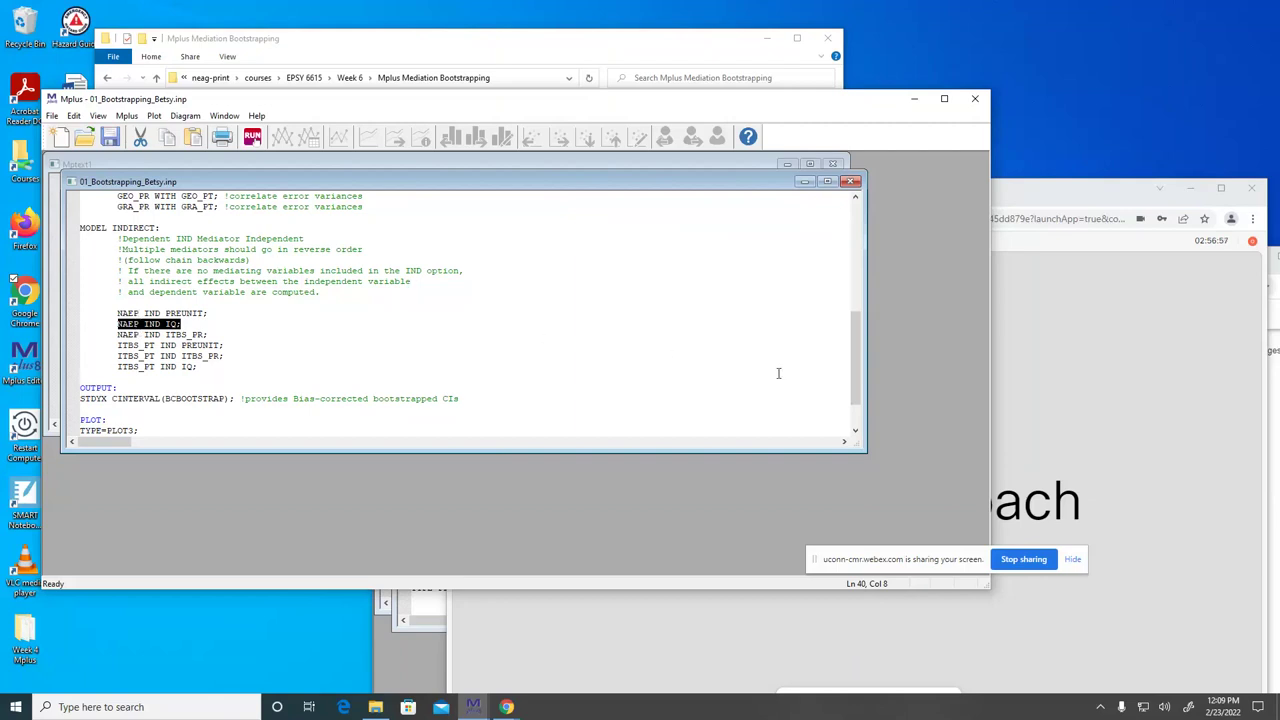
# Run the bootstrapping analysis and review its output up to the total, indirect and direct effects section
pyautogui.moveTo(860, 368); pyautogui.dragTo(867, 272)
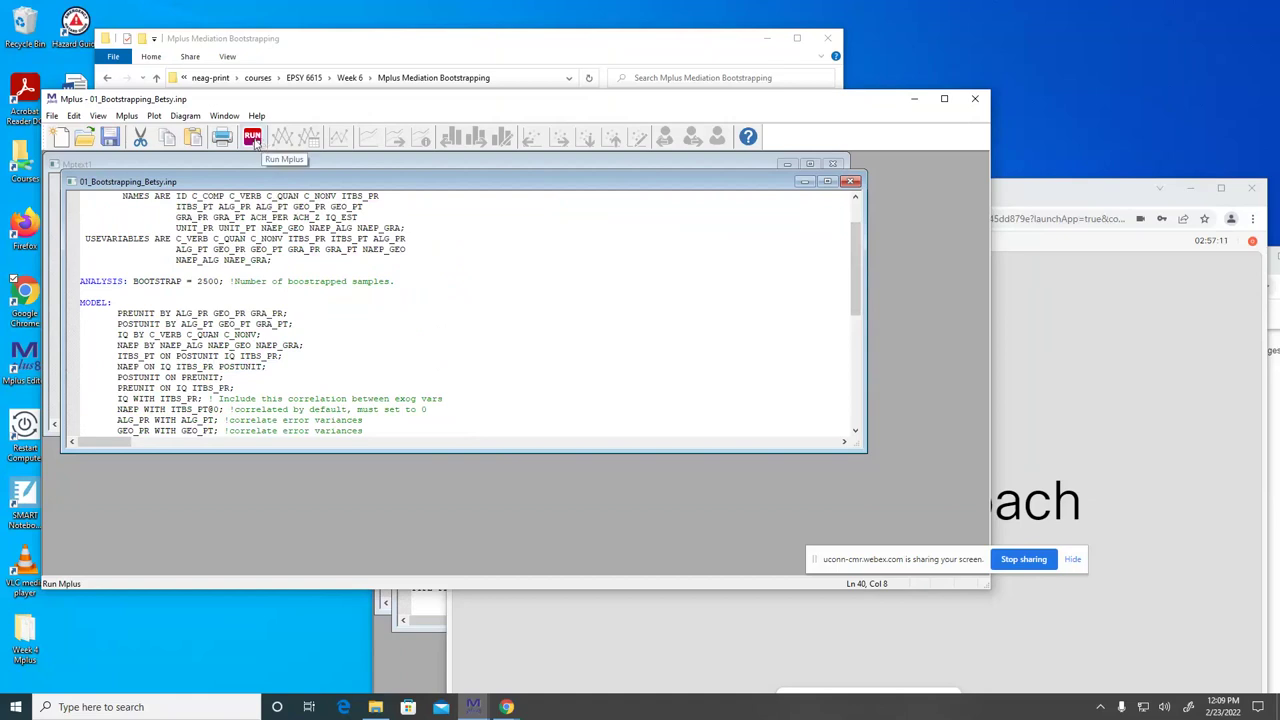
pyautogui.click(253, 138)
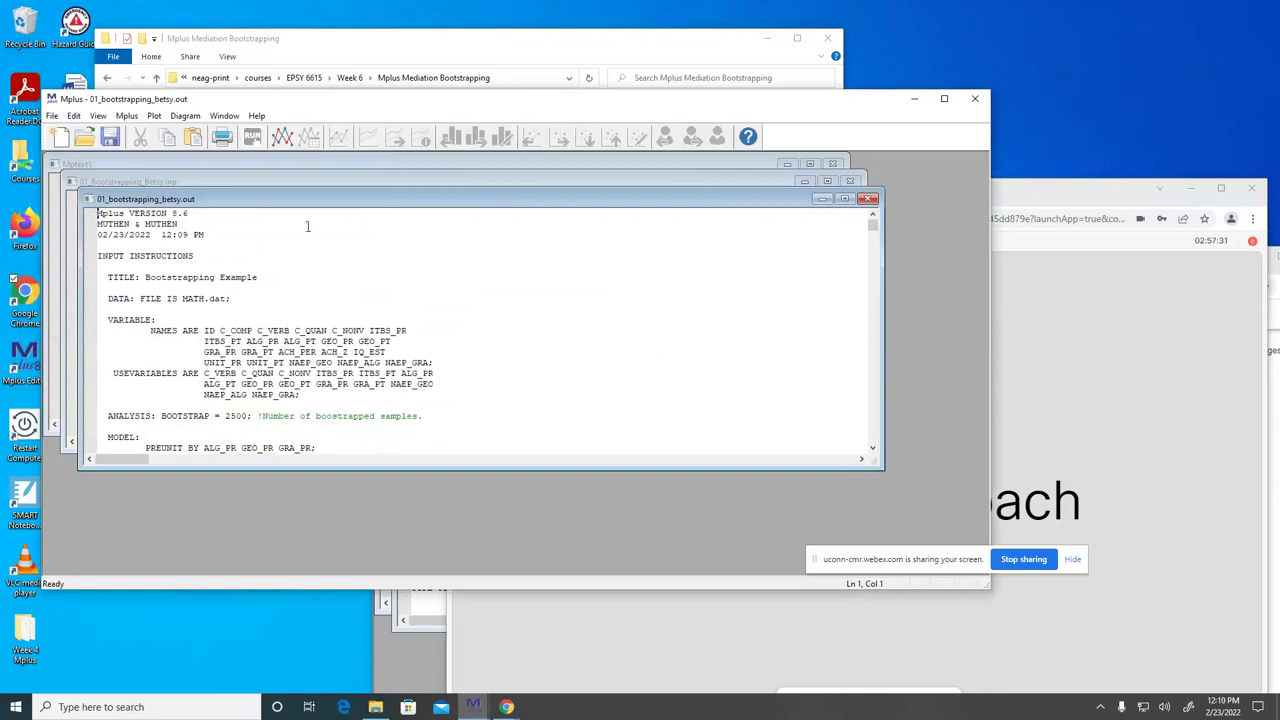
pyautogui.scroll(-15, 873, 233)
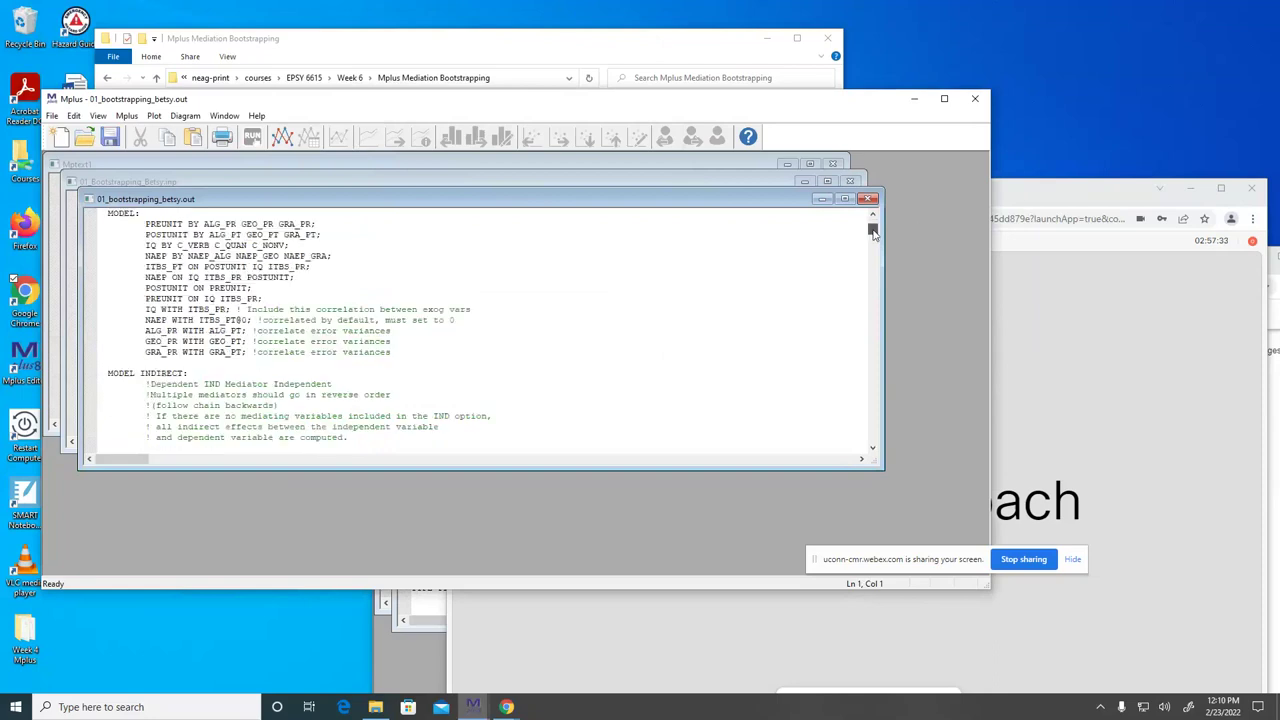
pyautogui.moveTo(873, 233); pyautogui.dragTo(887, 252)
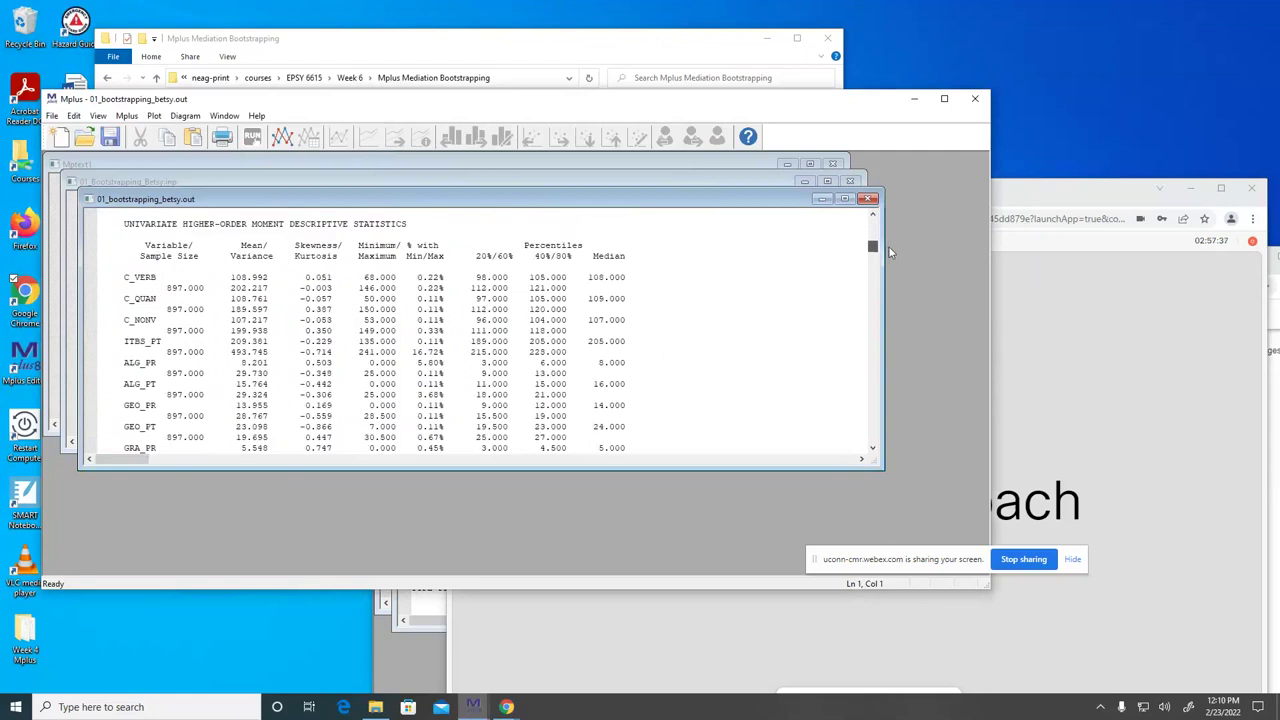
pyautogui.scroll(-1, 889, 247)
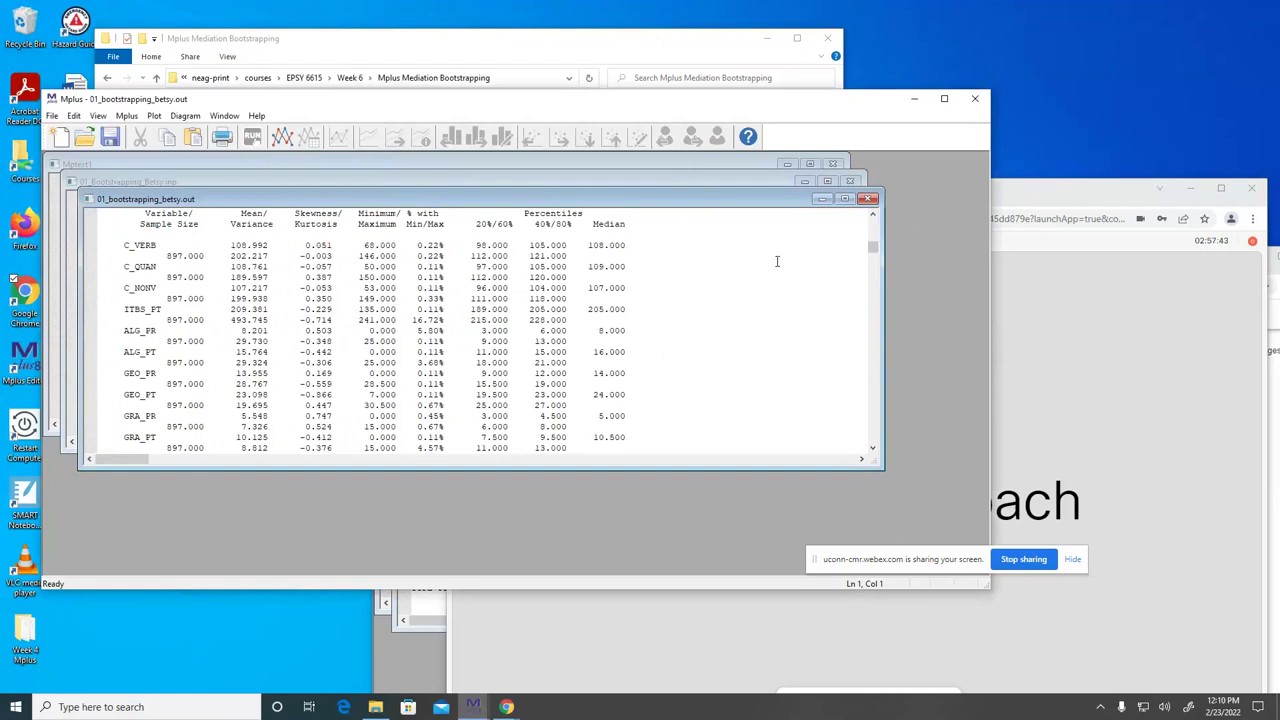
pyautogui.moveTo(877, 255); pyautogui.dragTo(885, 321)
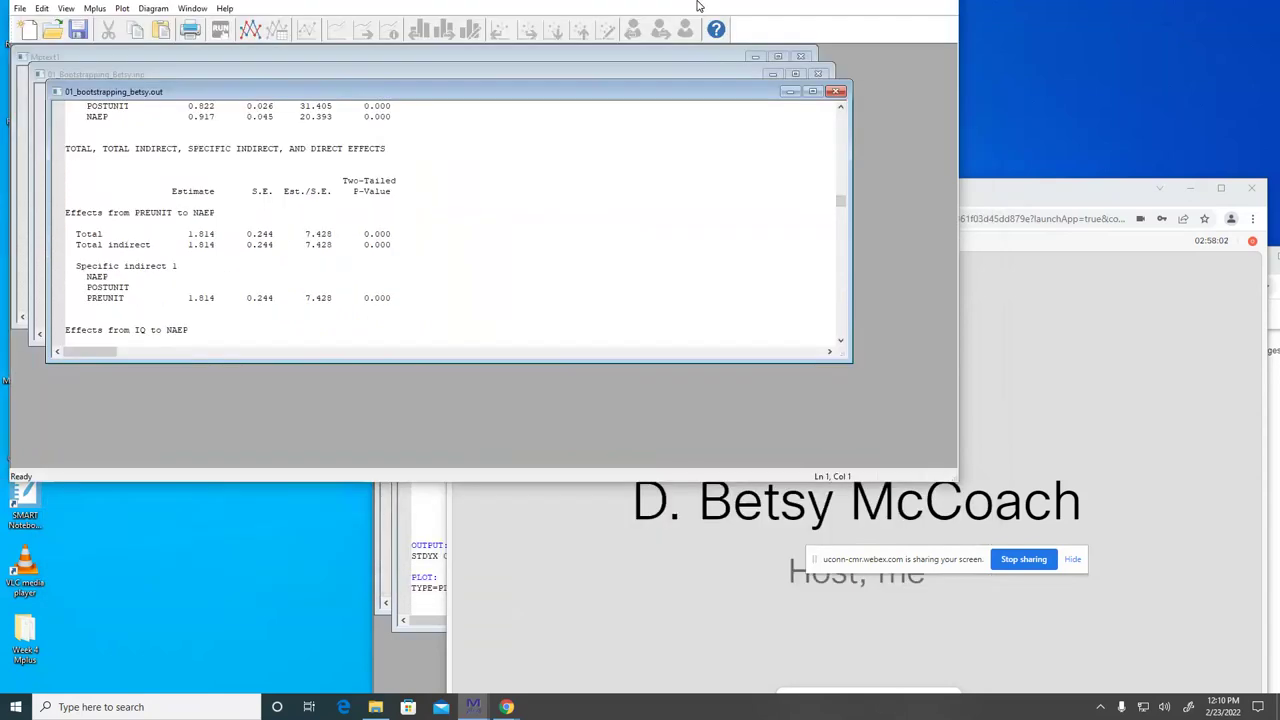
# Maximize the Mplus window and enlarge the output document to fill most of the workspace
pyautogui.doubleClick(730, 104)
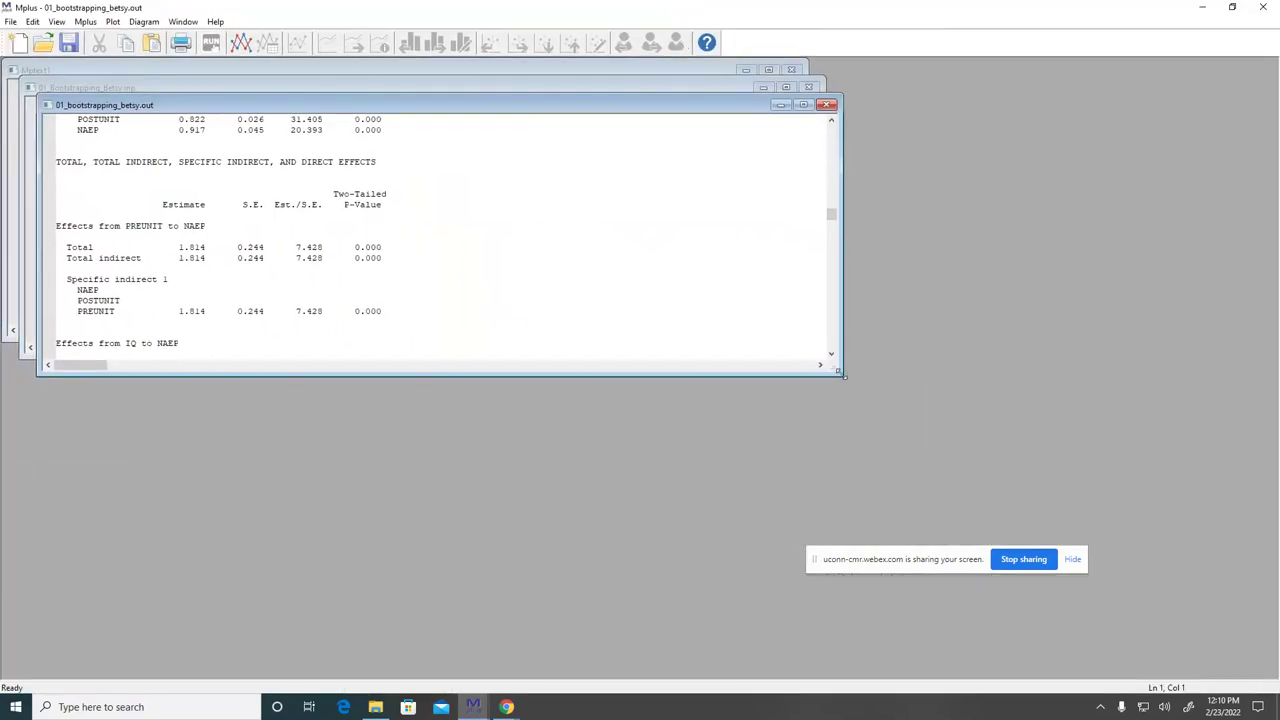
pyautogui.moveTo(842, 374); pyautogui.dragTo(1245, 677)
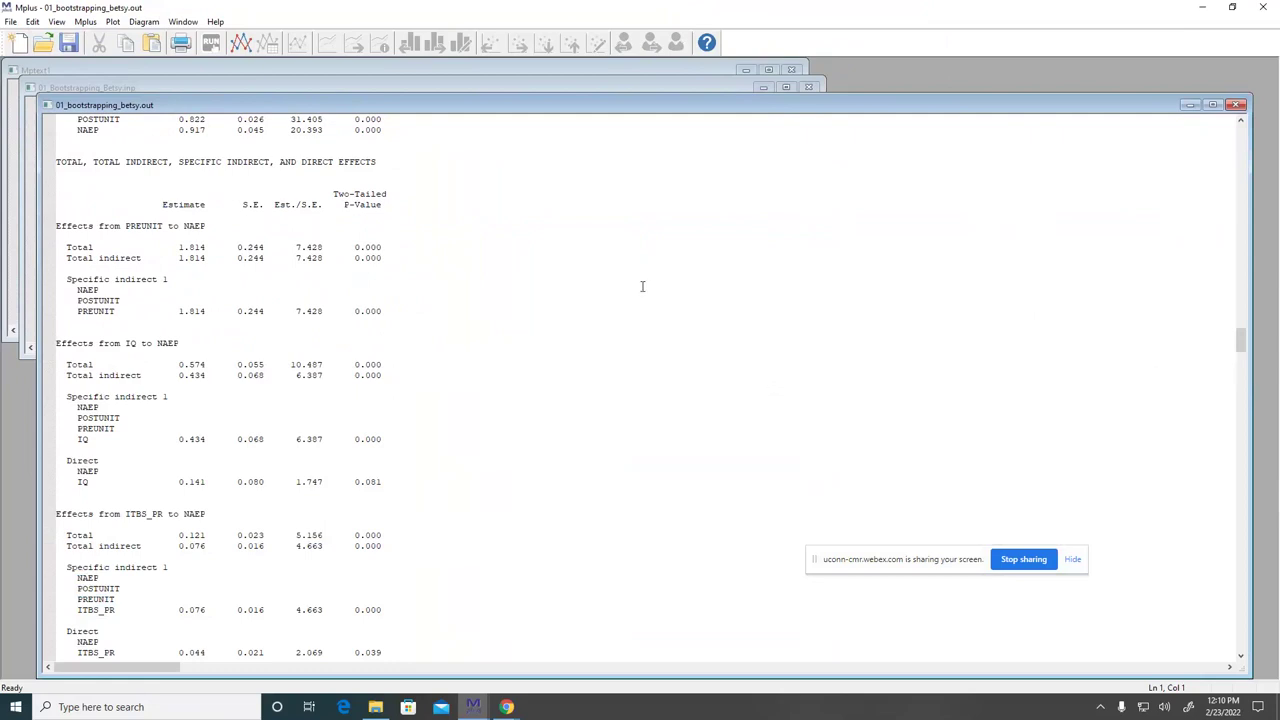
# Set the editor's text font size to 20
pyautogui.click(60, 22)
pyautogui.moveTo(33, 22)
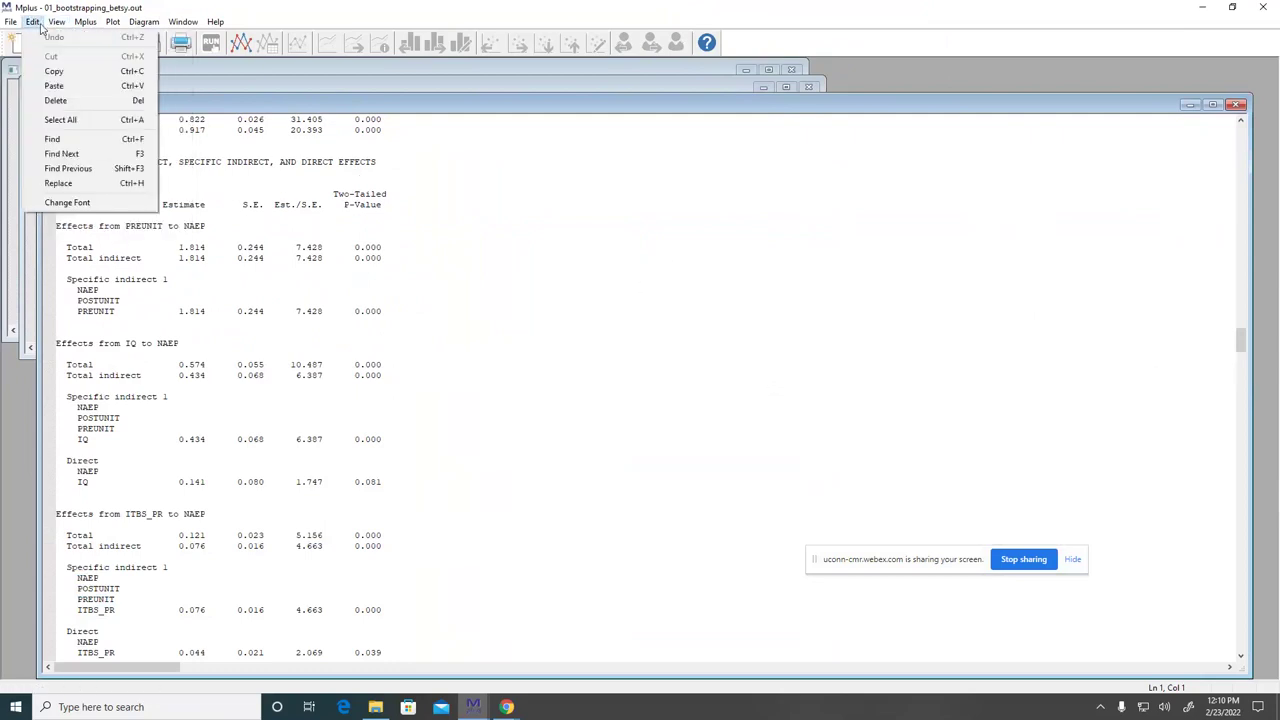
pyautogui.click(88, 204)
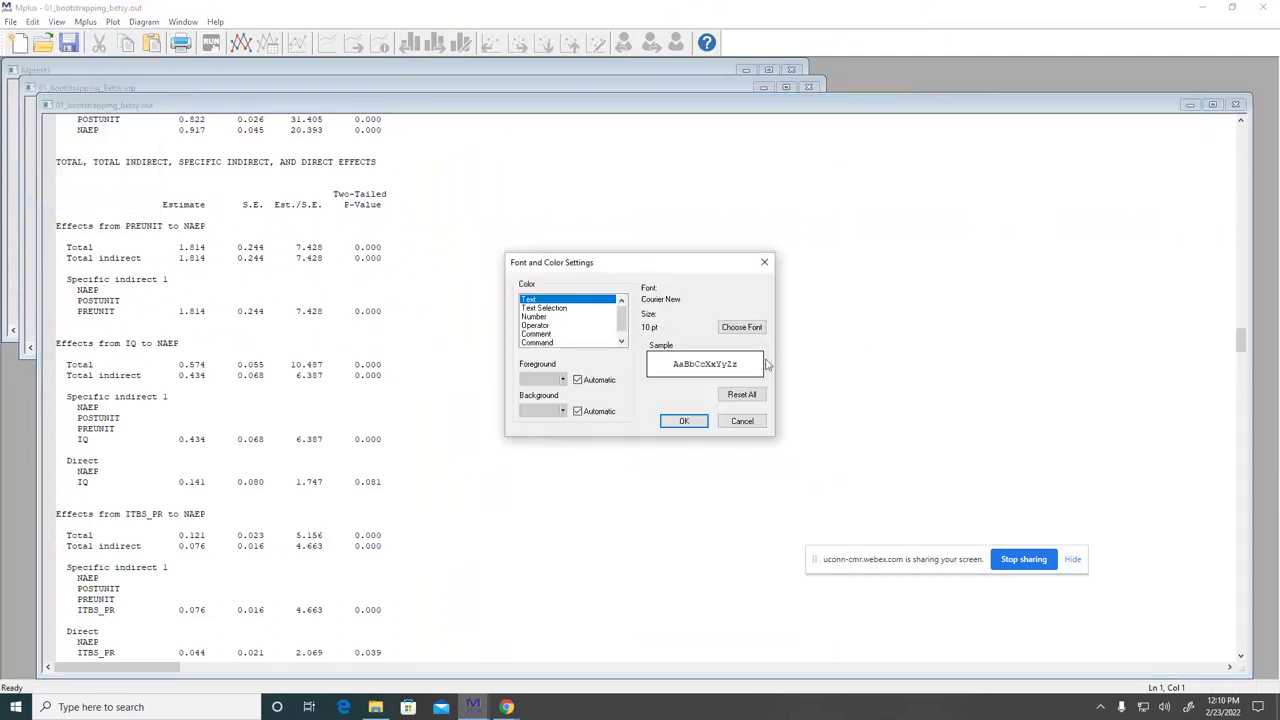
pyautogui.click(743, 336)
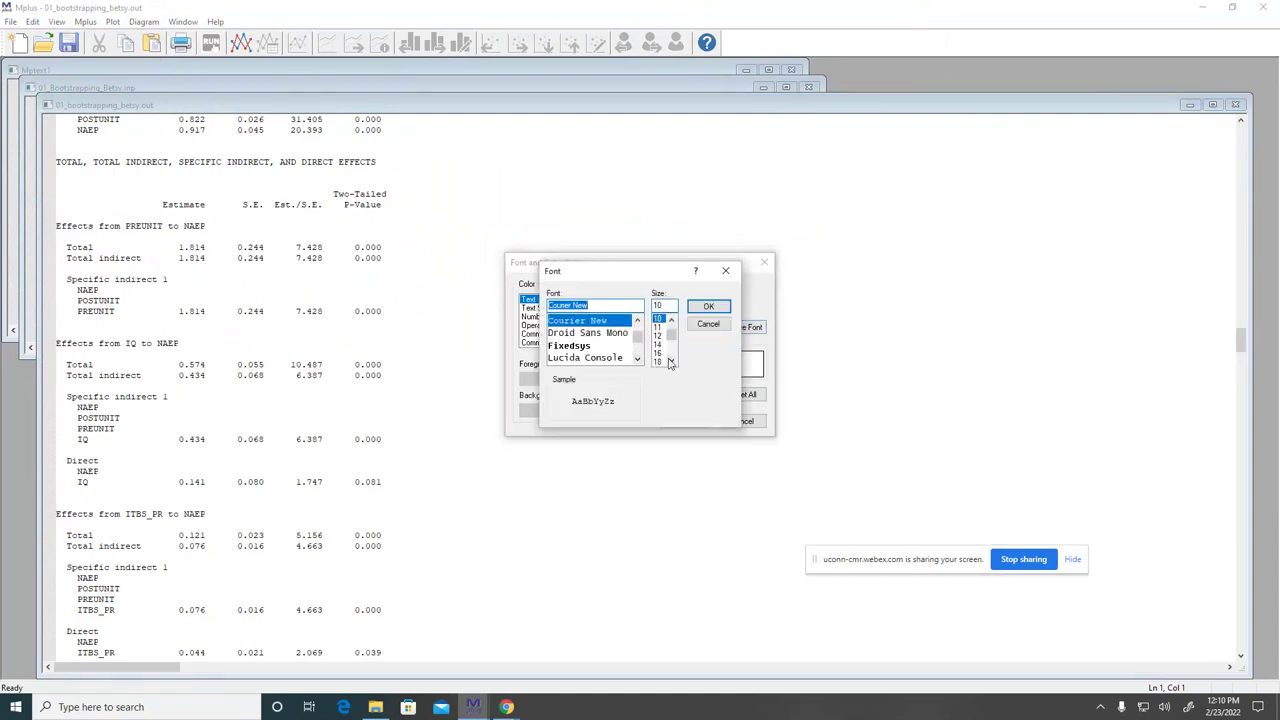
pyautogui.scroll(-1, 660, 350)
pyautogui.click(660, 347)
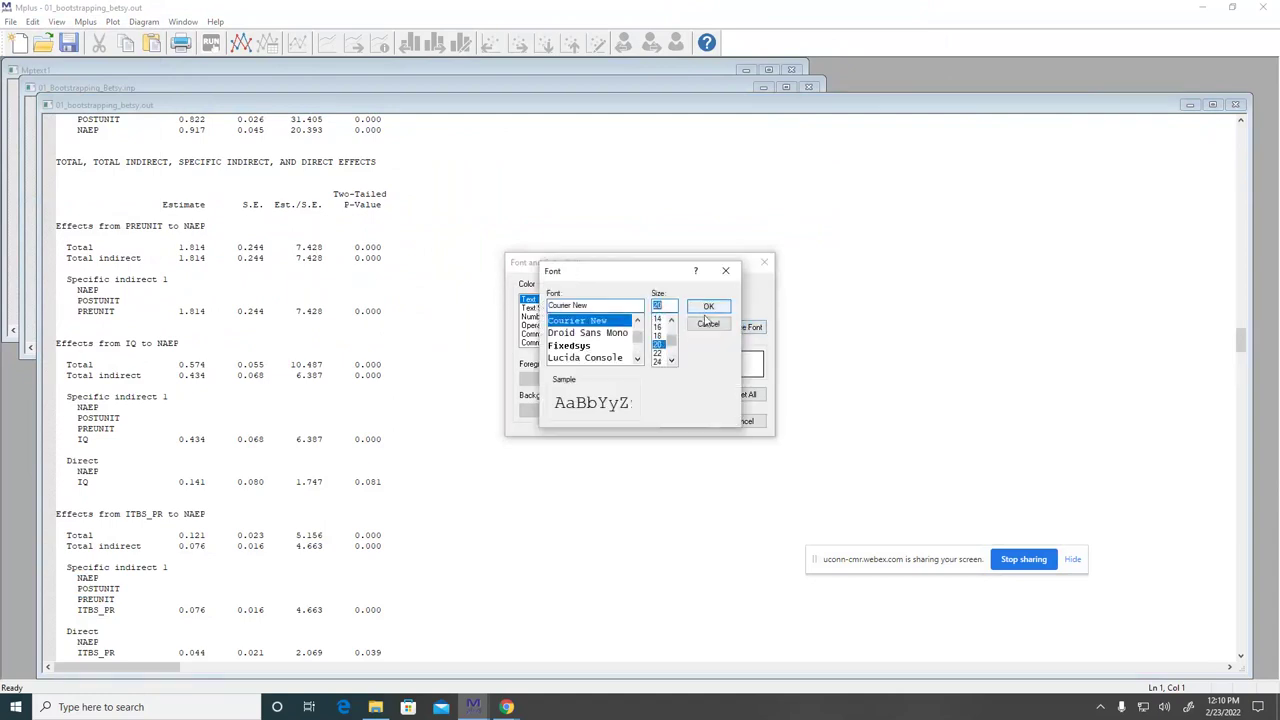
pyautogui.click(708, 308)
pyautogui.click(685, 421)
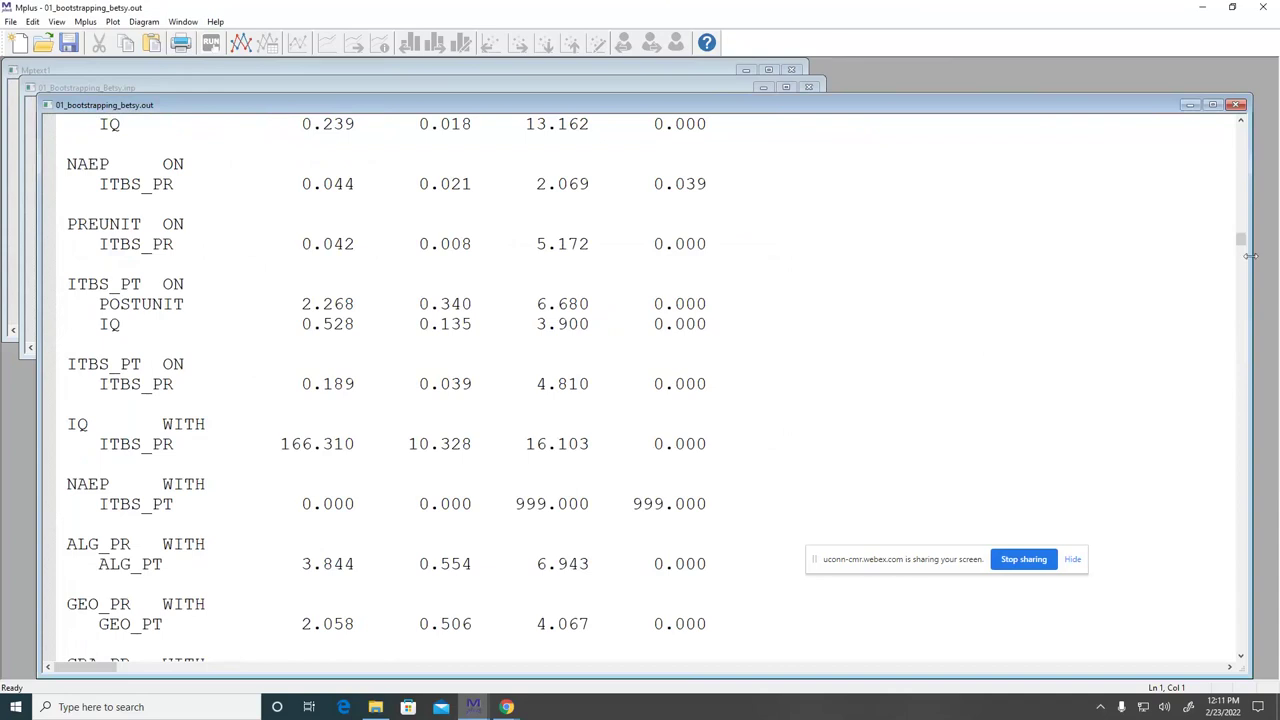
# Examine the unstandardized and STDYX standardized effects, highlighting the specific and total indirect estimates from IQ to NAEP
pyautogui.moveTo(1240, 238); pyautogui.dragTo(1265, 343)
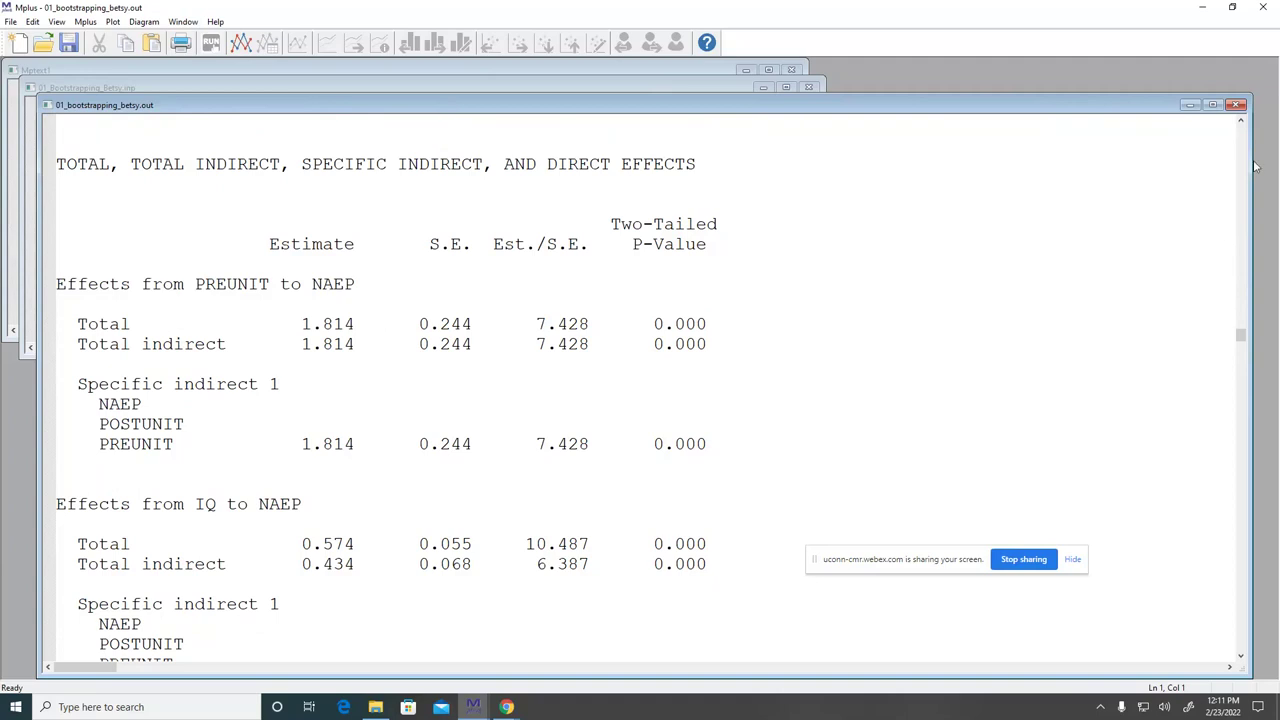
pyautogui.moveTo(1241, 340); pyautogui.dragTo(1268, 384)
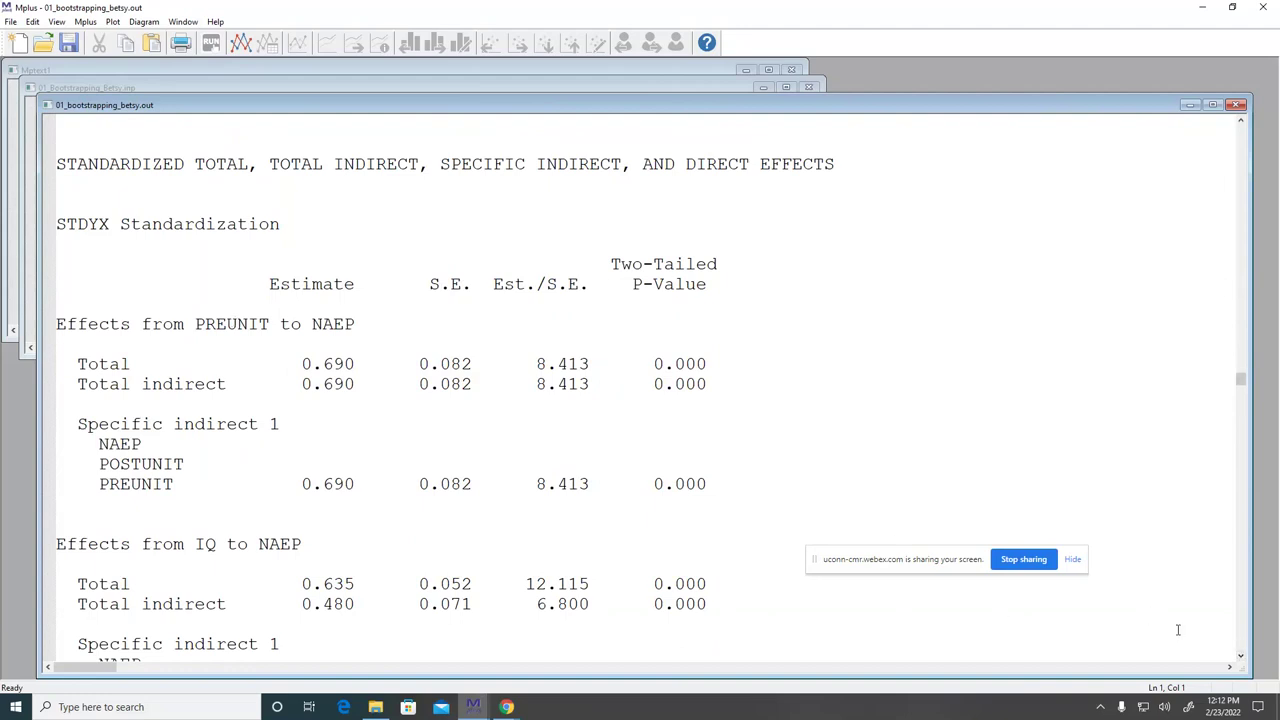
pyautogui.click(1241, 657)
pyautogui.moveTo(1241, 657); pyautogui.dragTo(1242, 660)
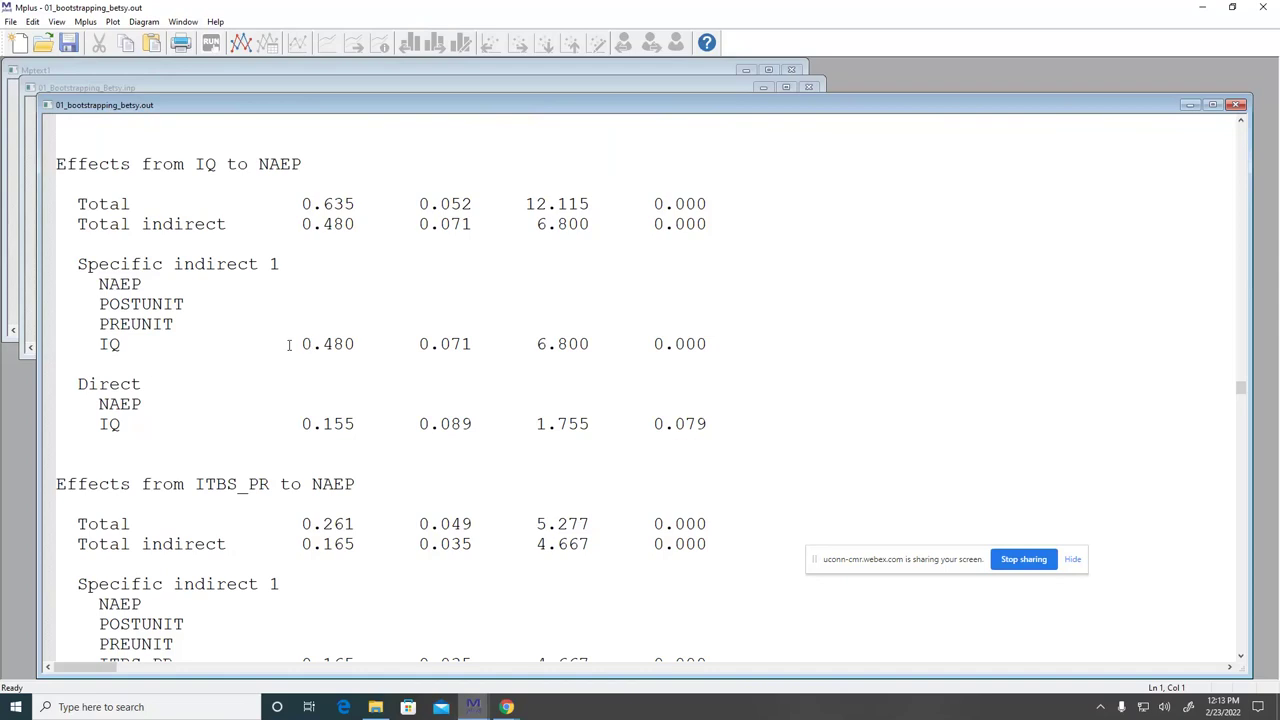
pyautogui.moveTo(300, 344); pyautogui.dragTo(358, 346)
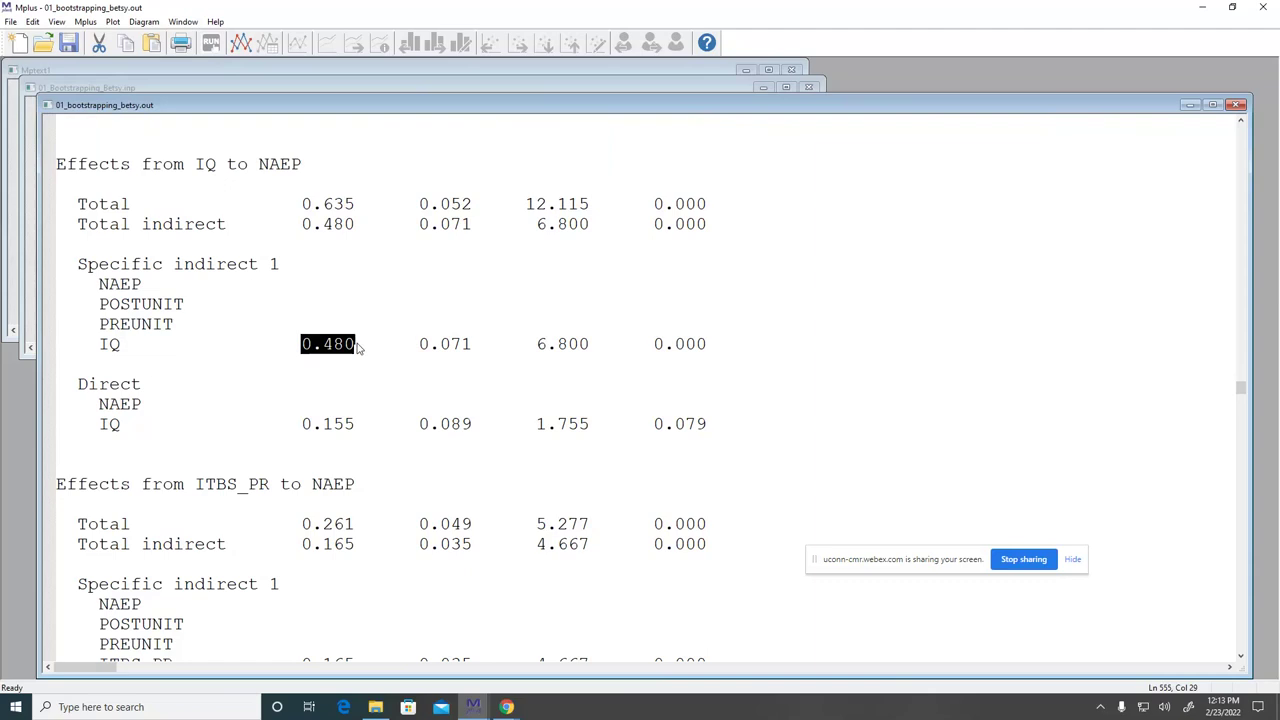
pyautogui.moveTo(302, 224); pyautogui.dragTo(360, 229)
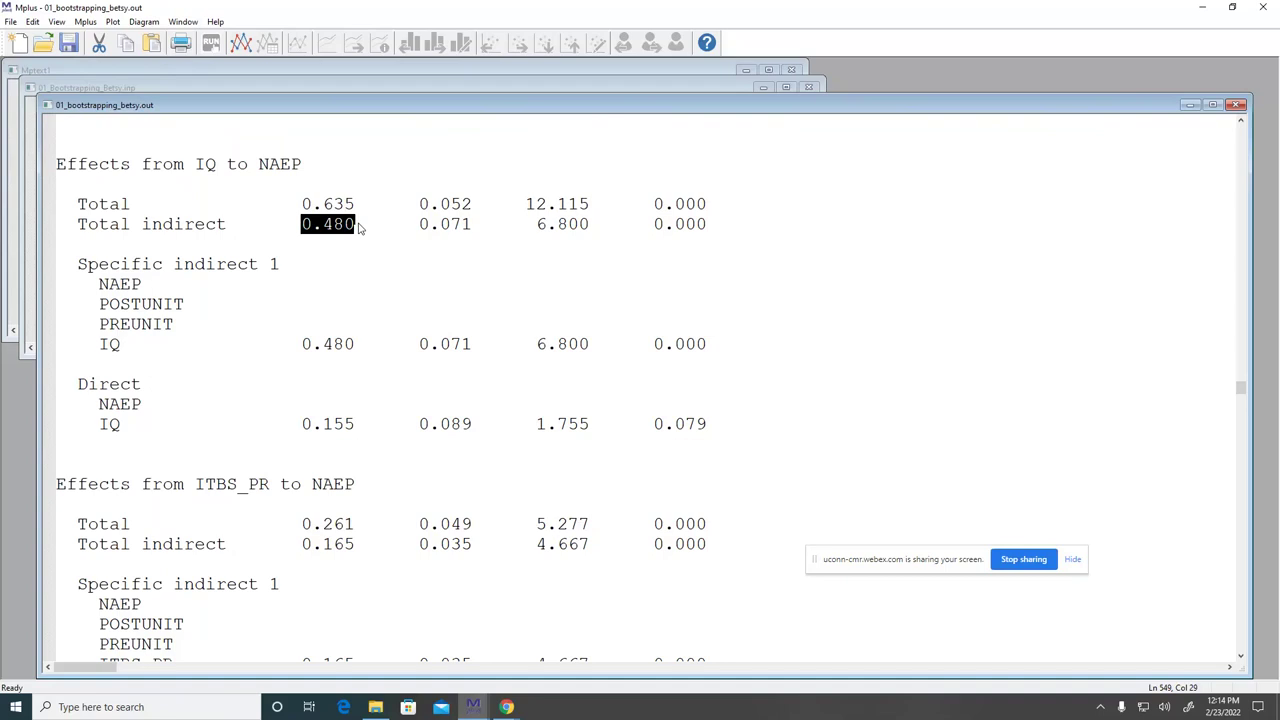
pyautogui.click(832, 486)
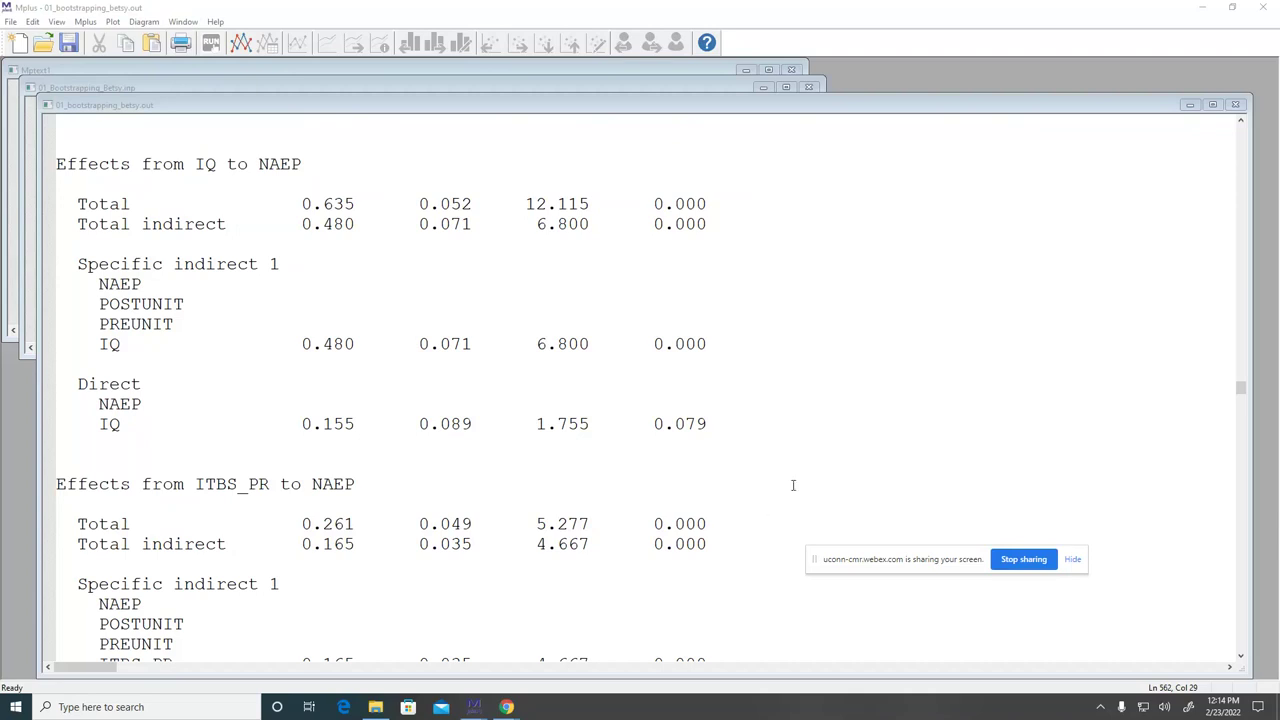
# Examine the confidence intervals of the unstandardized and standardized model results, continuing to the STDYX total, indirect and direct effects
pyautogui.click(1241, 390)
pyautogui.moveTo(1241, 390); pyautogui.dragTo(1245, 425)
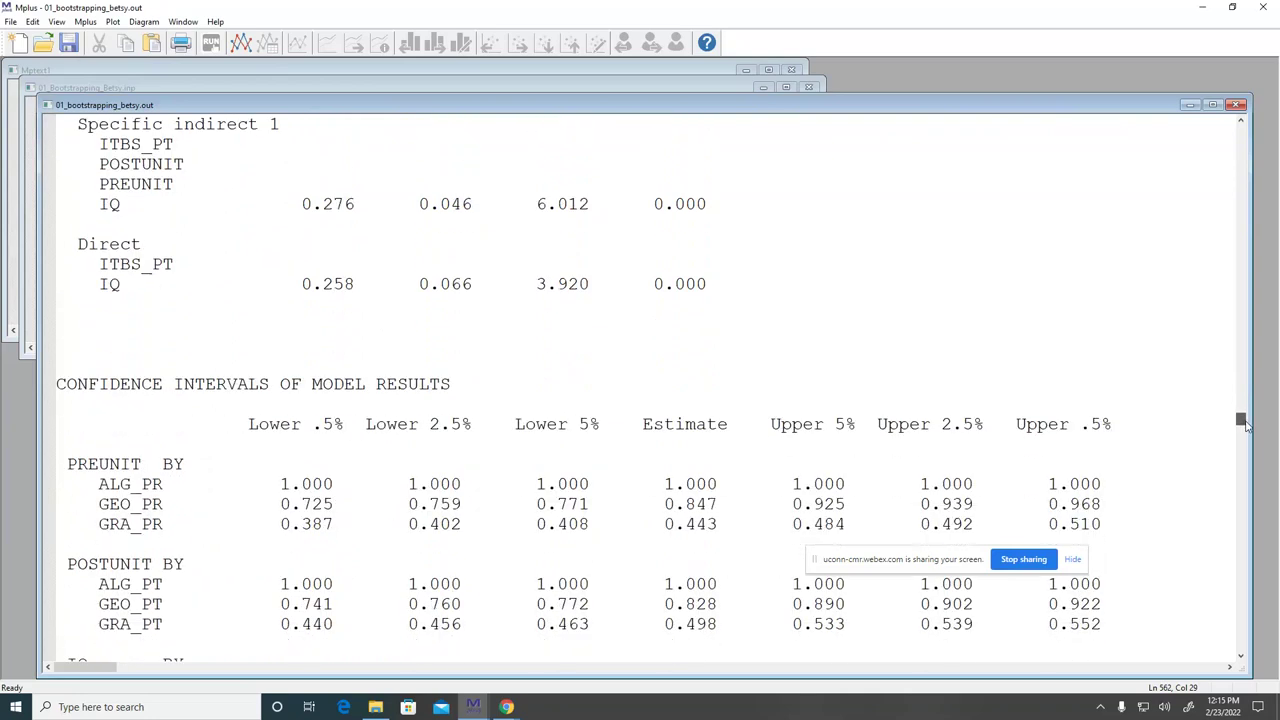
pyautogui.moveTo(1245, 425); pyautogui.dragTo(1251, 475)
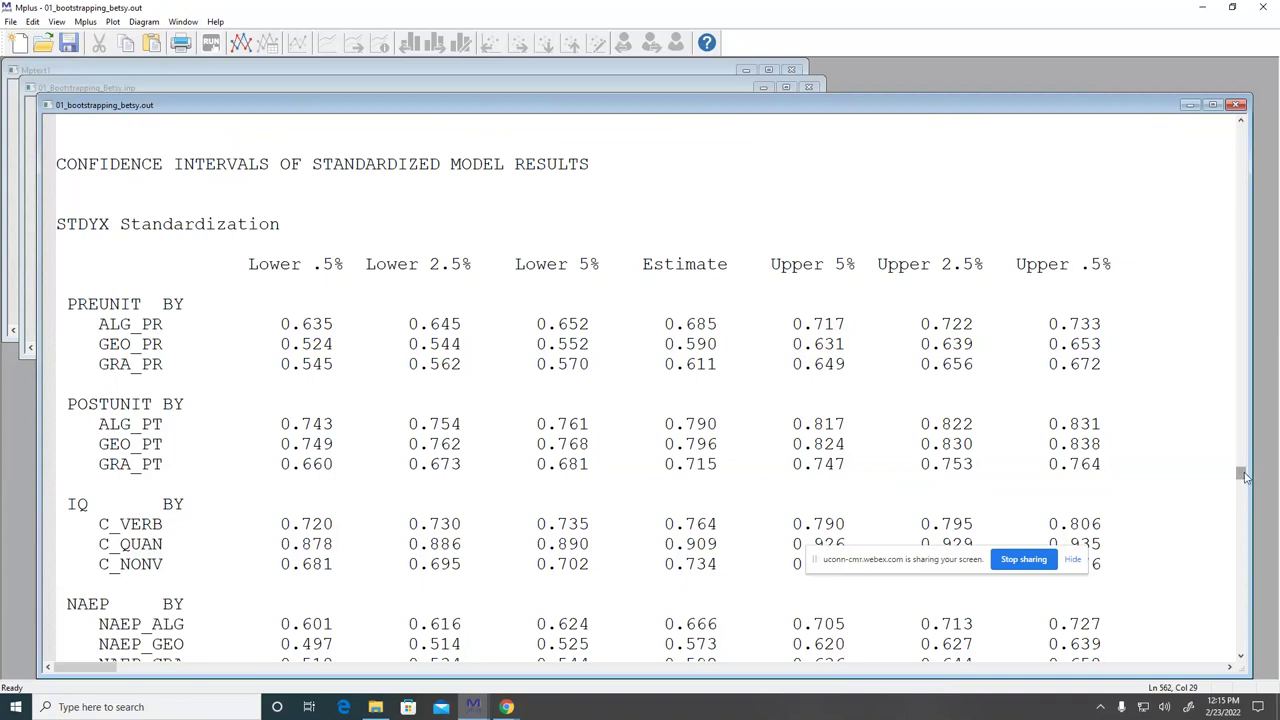
pyautogui.moveTo(1244, 477); pyautogui.dragTo(1265, 568)
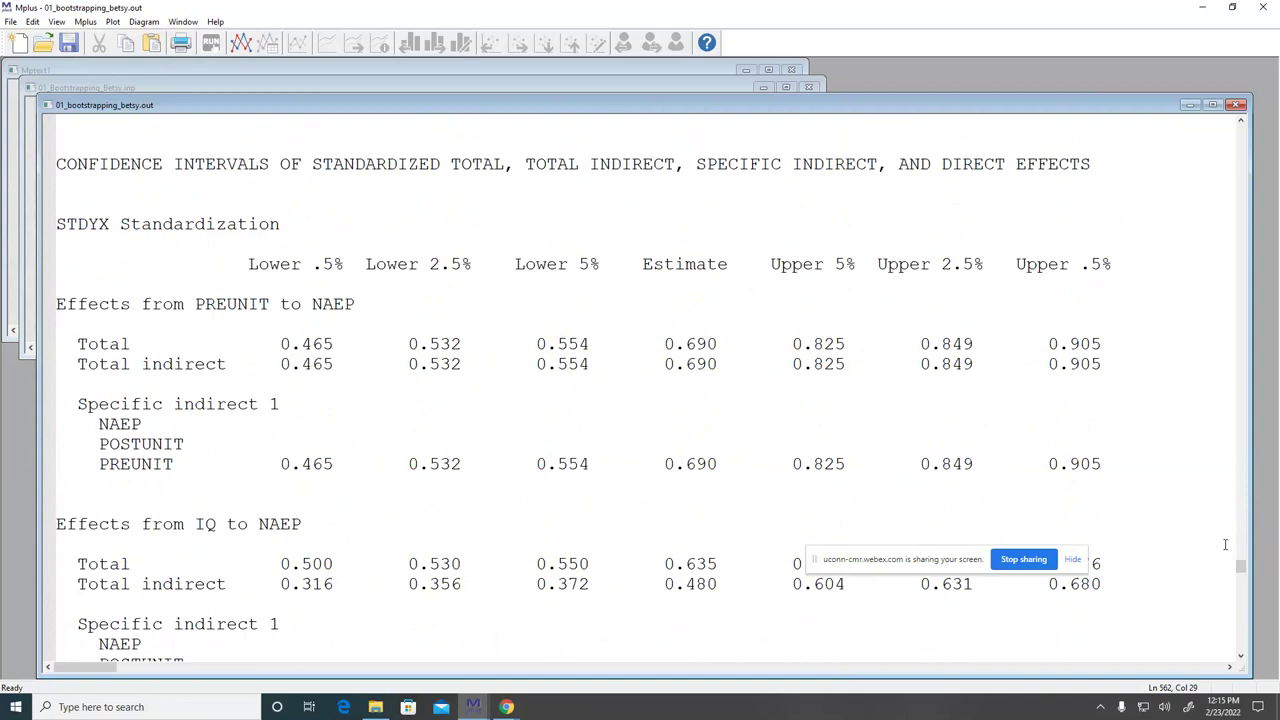
pyautogui.moveTo(1240, 563); pyautogui.dragTo(1241, 568)
pyautogui.moveTo(1241, 568); pyautogui.dragTo(1241, 569)
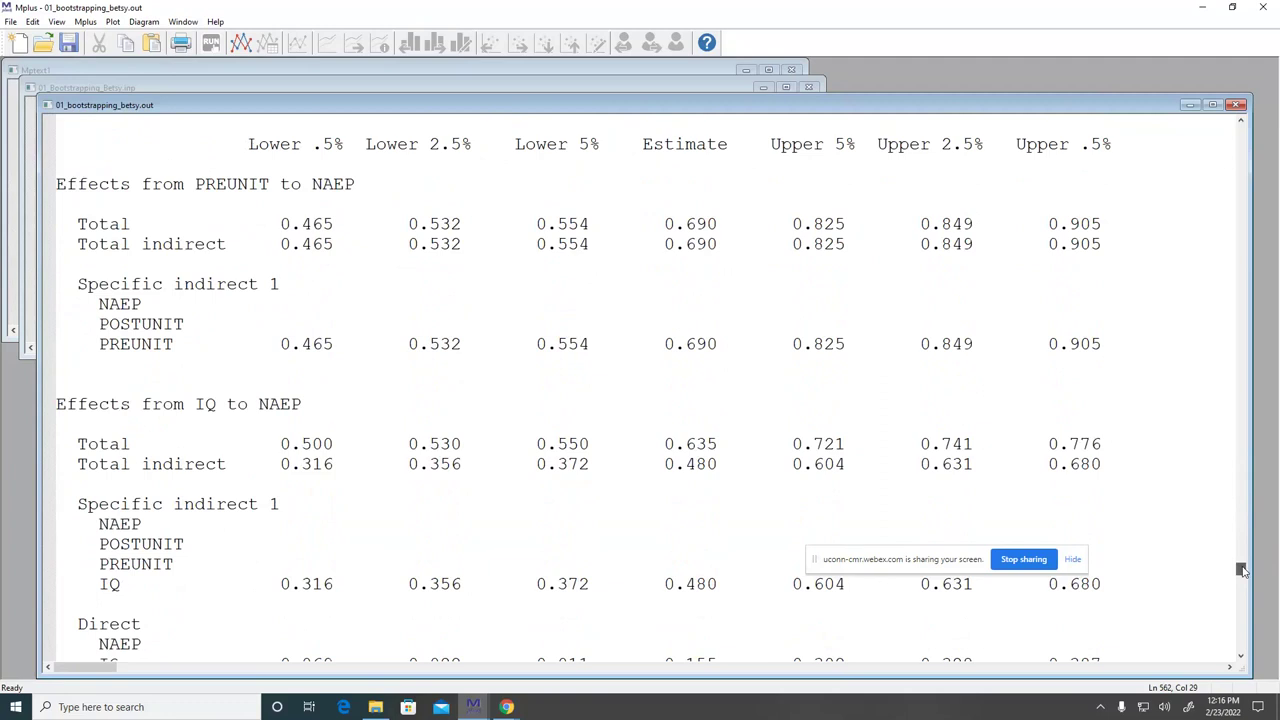
# Compare the unstandardized confidence intervals of the effects with the STDYX intervals, ending at the effects from IQ to NAEP
pyautogui.moveTo(1241, 568); pyautogui.dragTo(1259, 539)
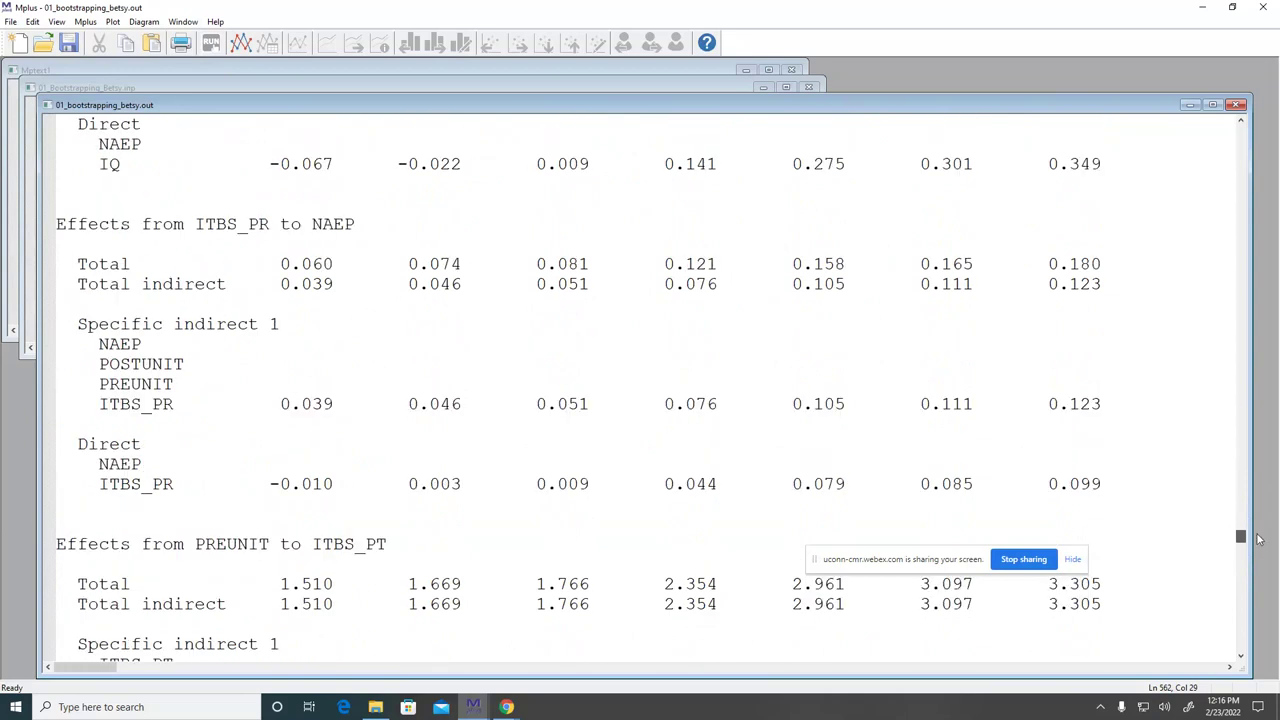
pyautogui.moveTo(1259, 539); pyautogui.dragTo(1262, 575)
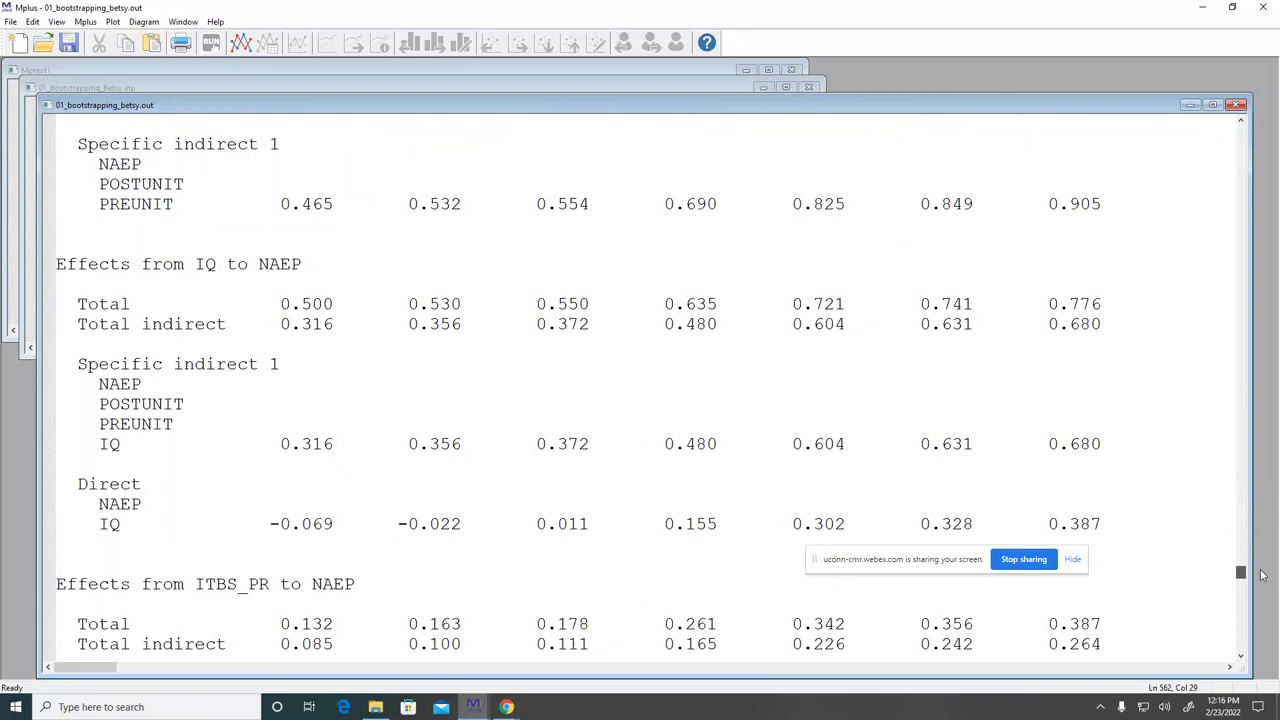
pyautogui.moveTo(1262, 575)
pyautogui.mouseDown()
pyautogui.moveTo(1268, 606)
pyautogui.moveTo(1272, 561)
pyautogui.mouseUp()
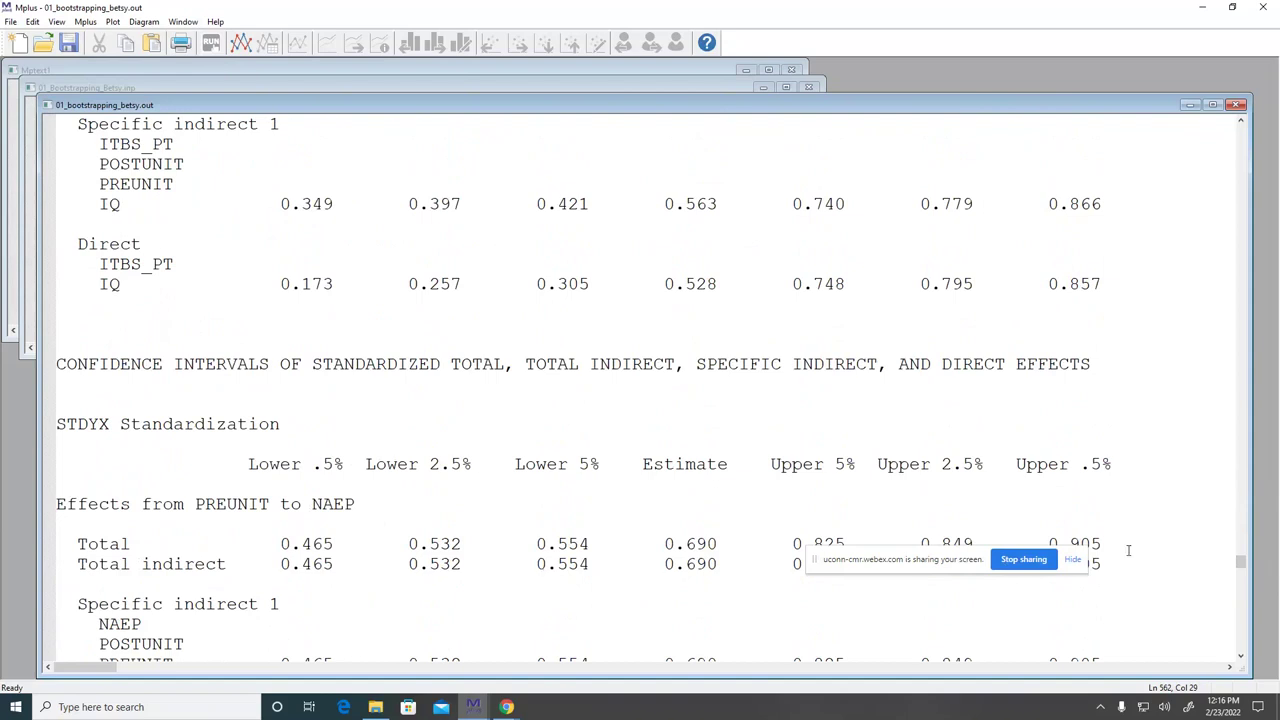
pyautogui.moveTo(1240, 564); pyautogui.dragTo(1242, 573)
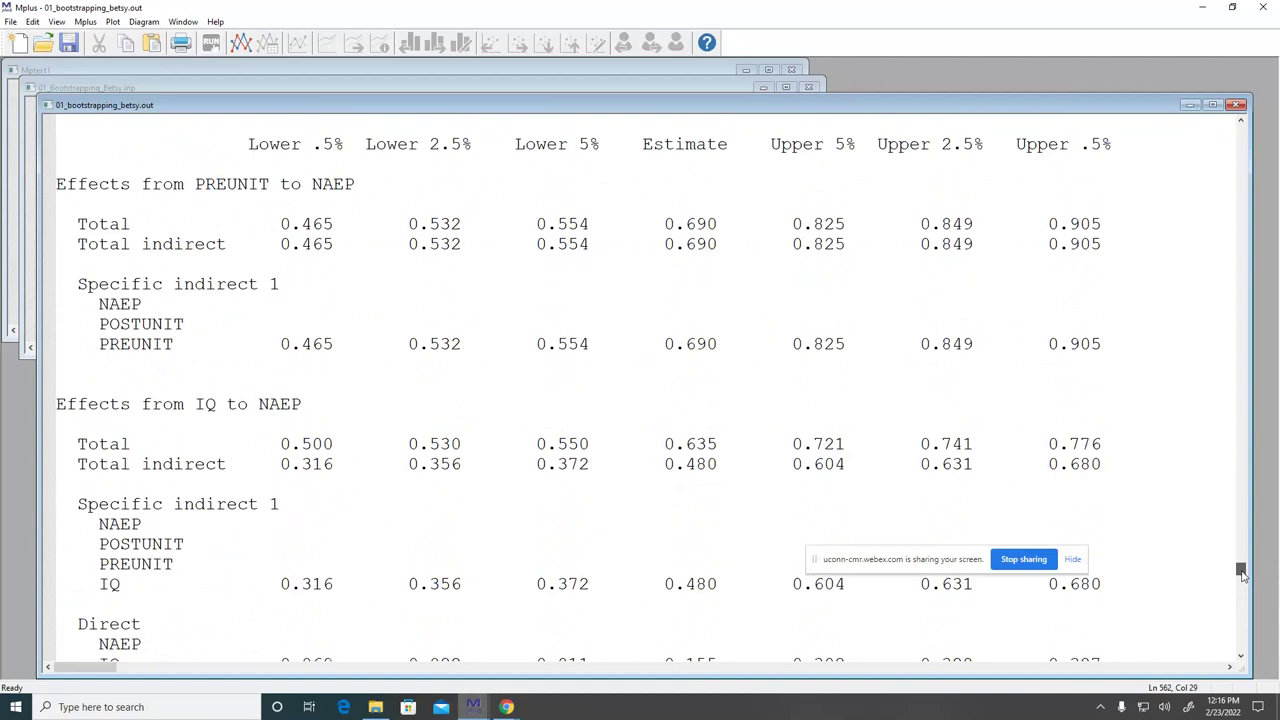
pyautogui.moveTo(1242, 573); pyautogui.dragTo(1241, 577)
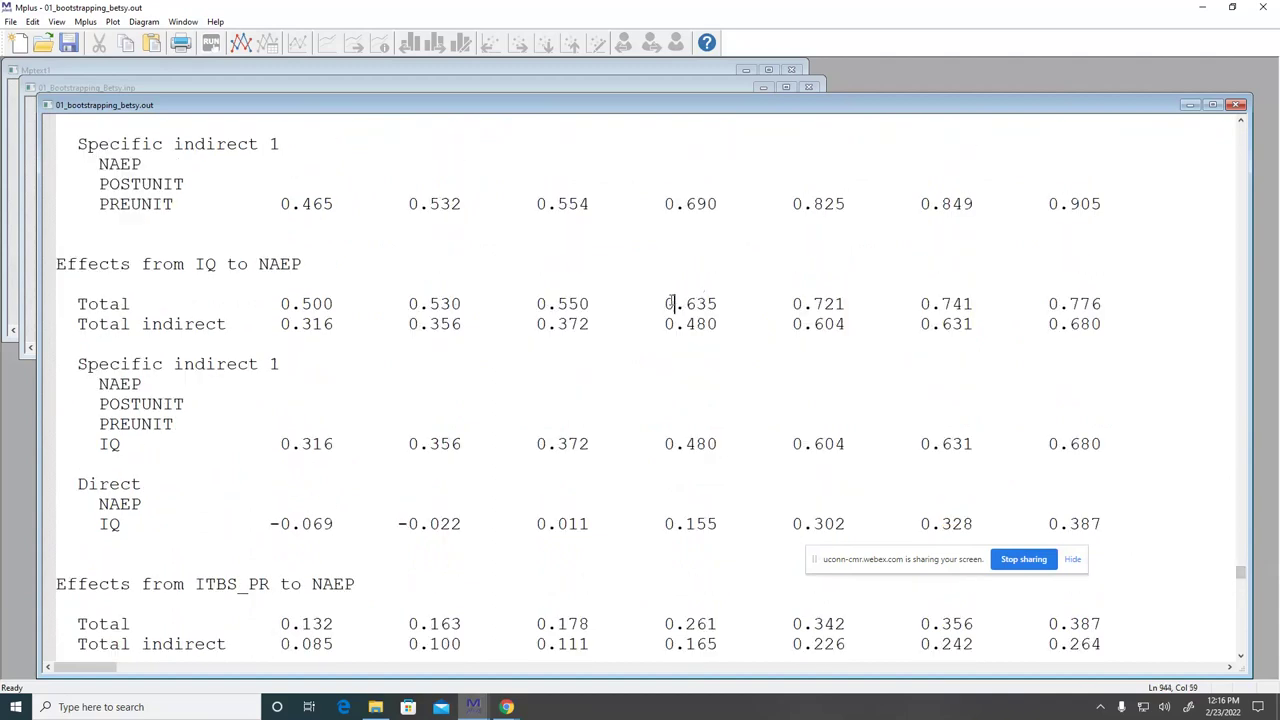
# Highlight the standardized IQ-to-NAEP total, total indirect and direct estimates, plus the total indirect effect's lower and upper 2.5% limits
pyautogui.moveTo(658, 303); pyautogui.dragTo(718, 308)
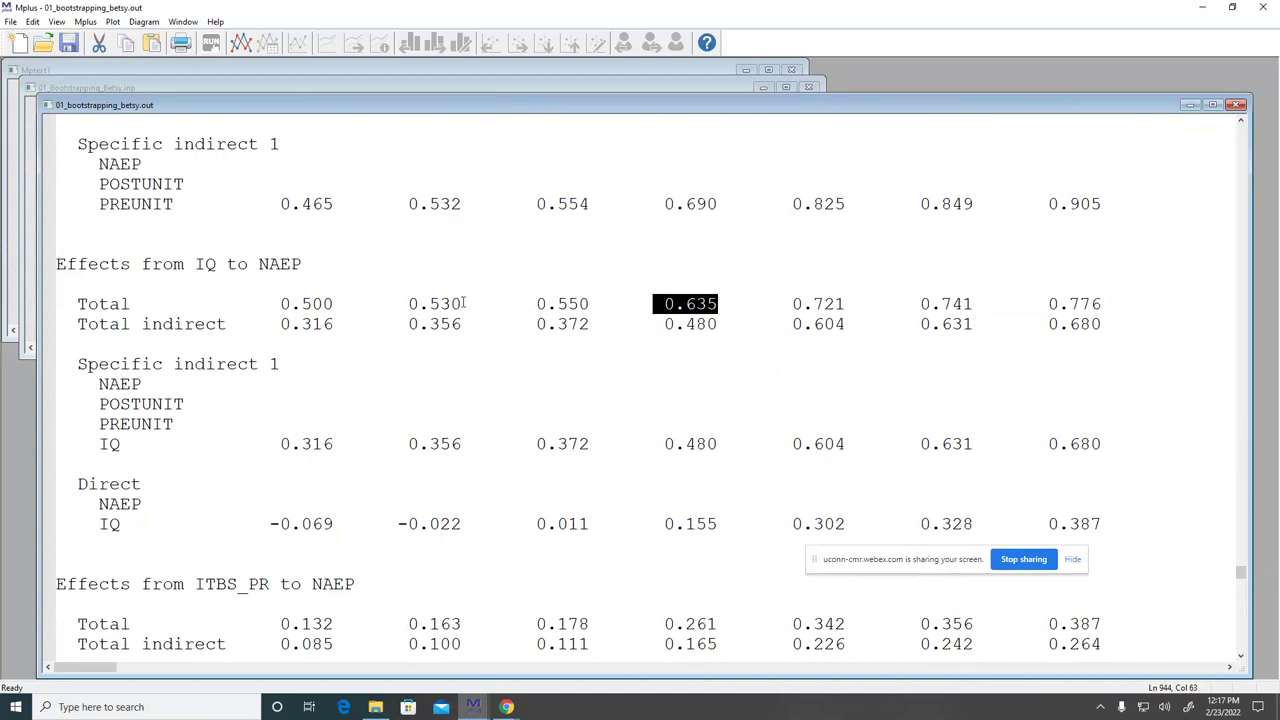
pyautogui.moveTo(667, 330); pyautogui.dragTo(677, 330)
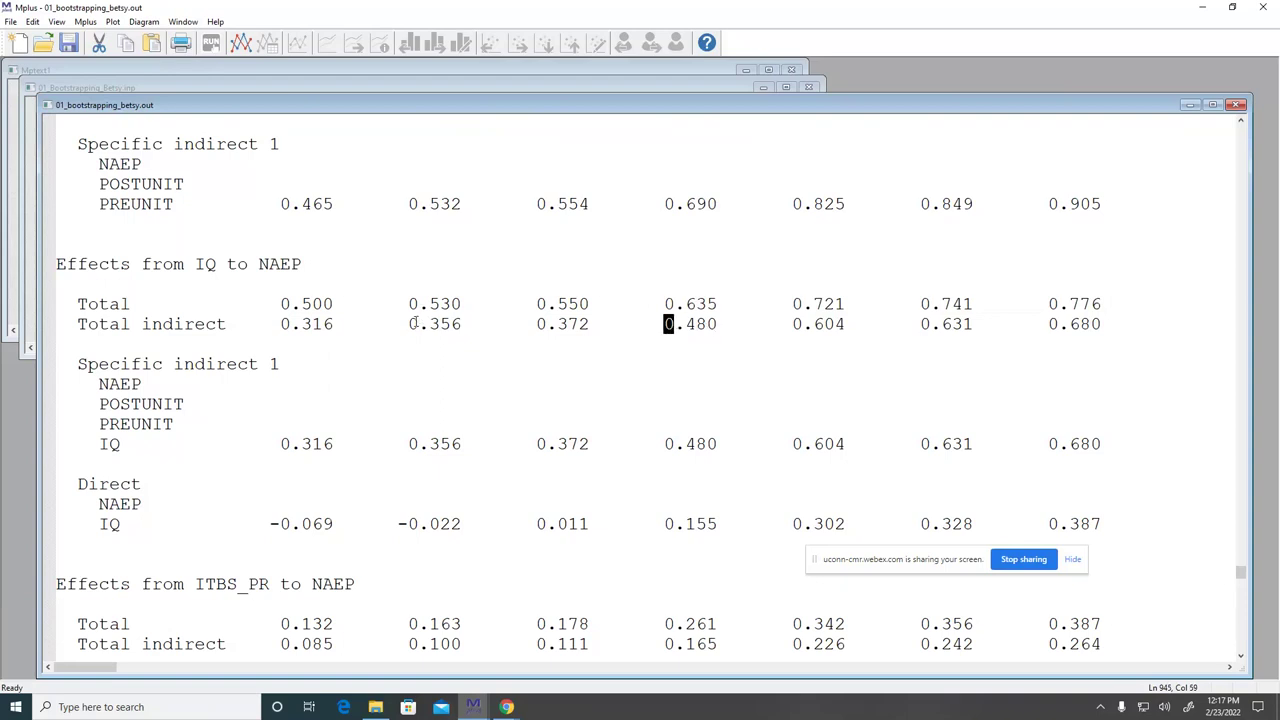
pyautogui.moveTo(410, 327); pyautogui.dragTo(462, 326)
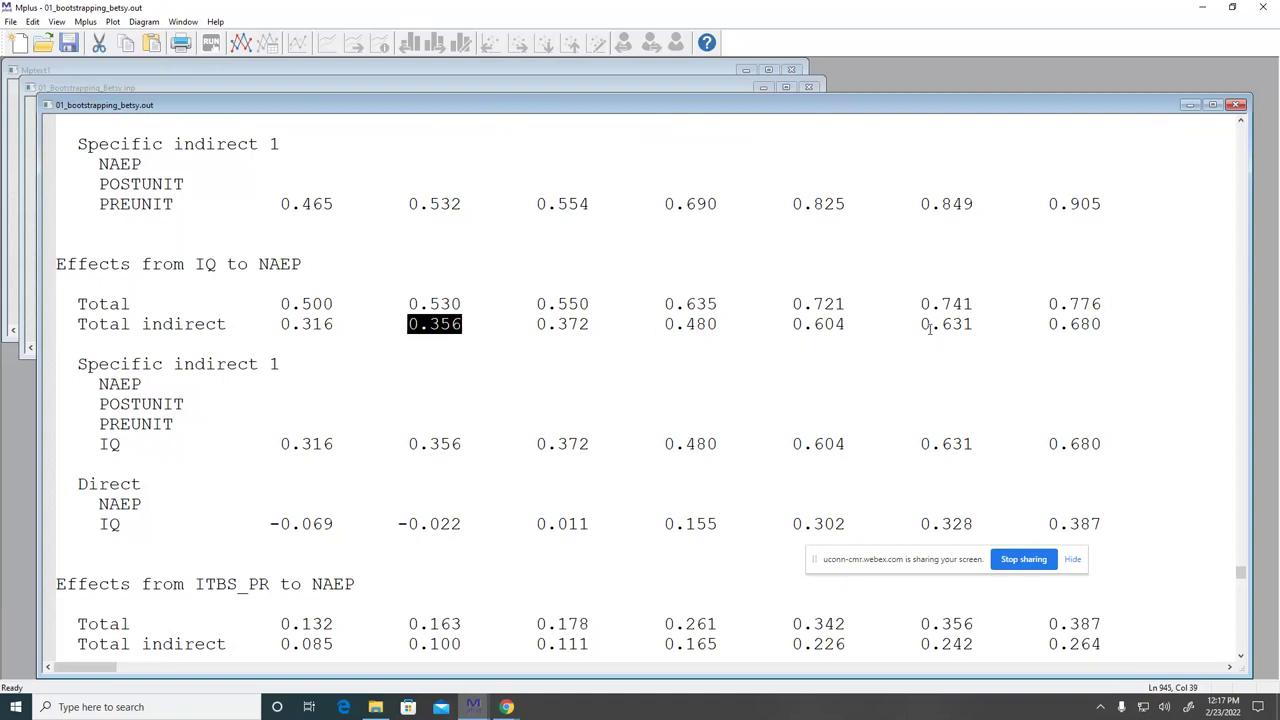
pyautogui.moveTo(929, 327); pyautogui.dragTo(974, 335)
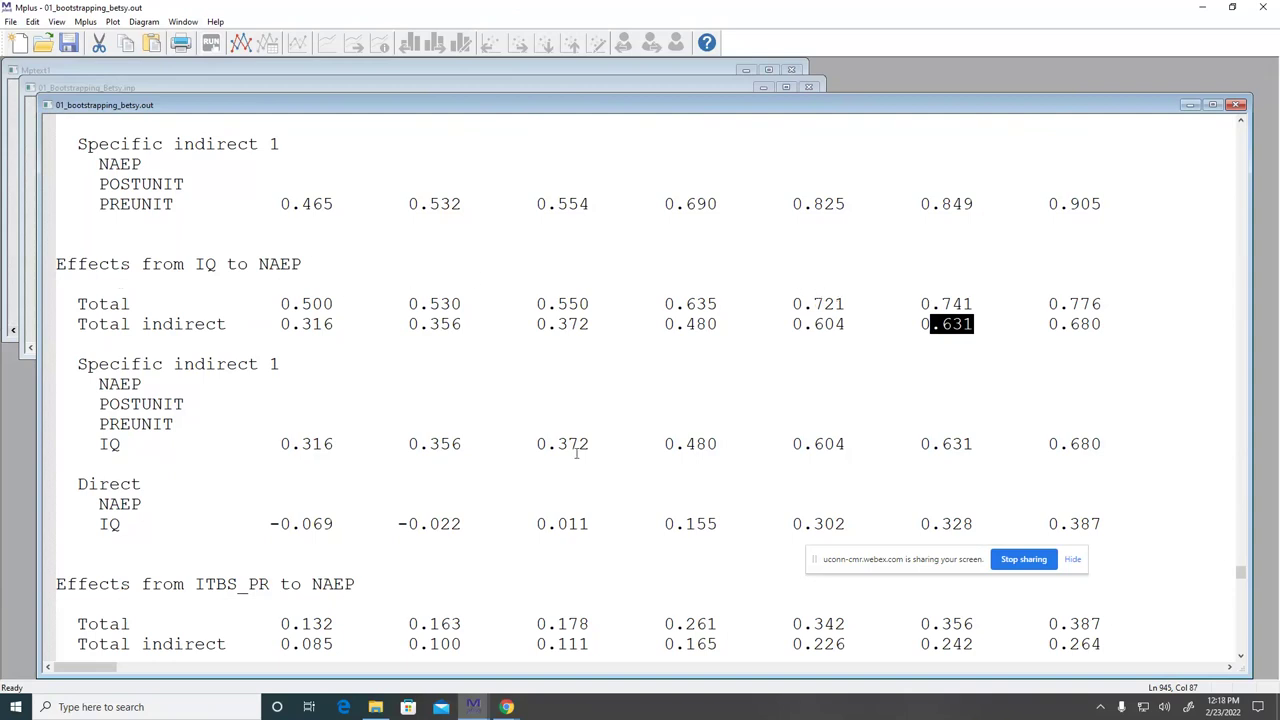
pyautogui.moveTo(664, 524); pyautogui.dragTo(720, 524)
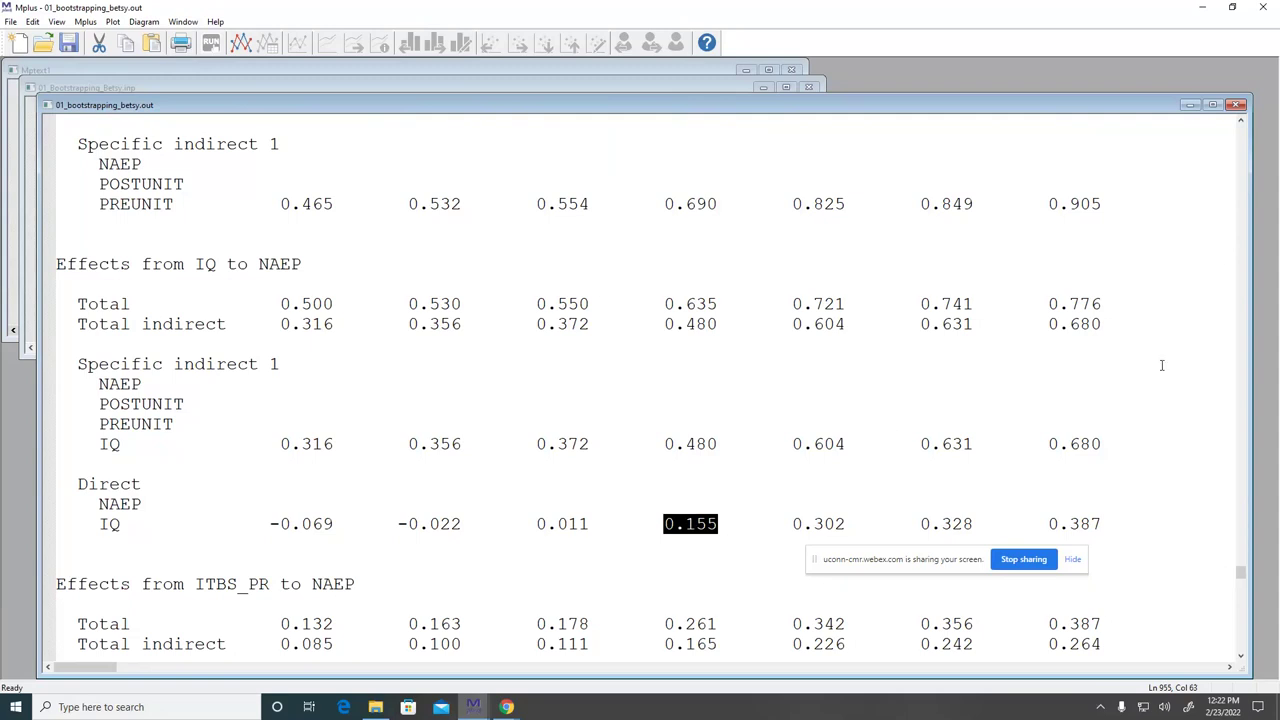
# Close the bootstrapping output document and exit Mplus
pyautogui.click(1238, 105)
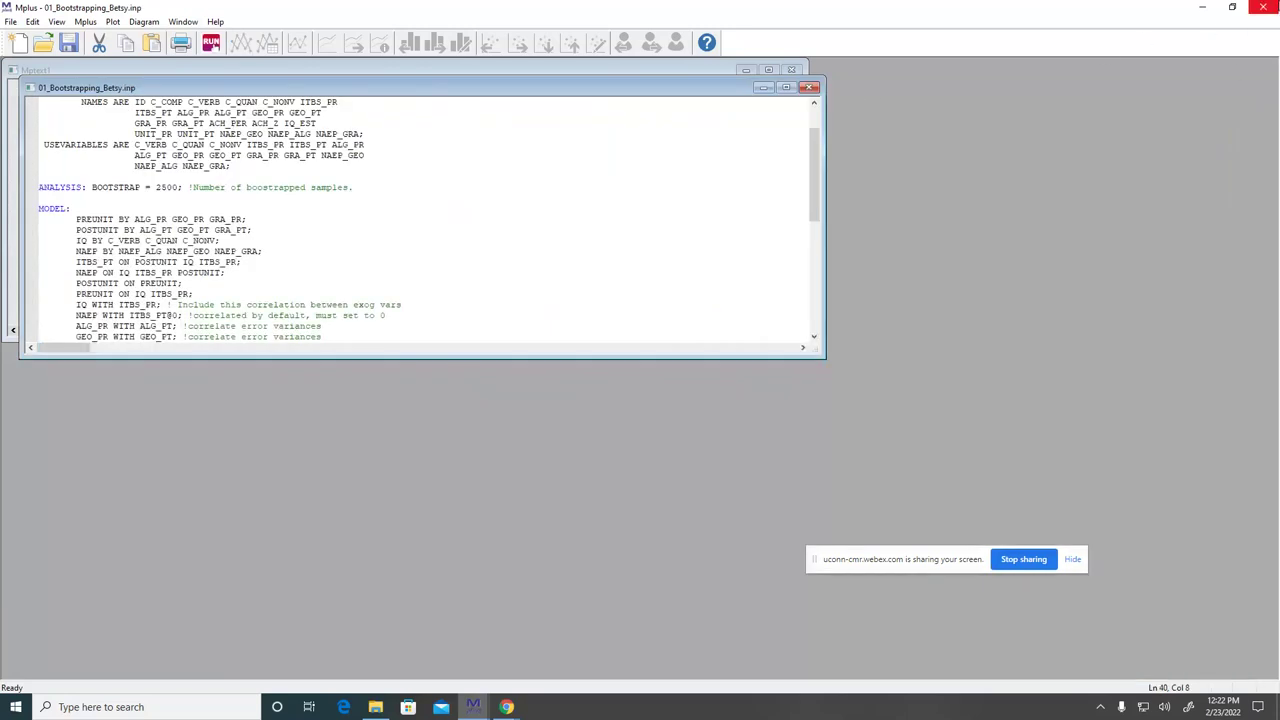
pyautogui.click(1262, 8)
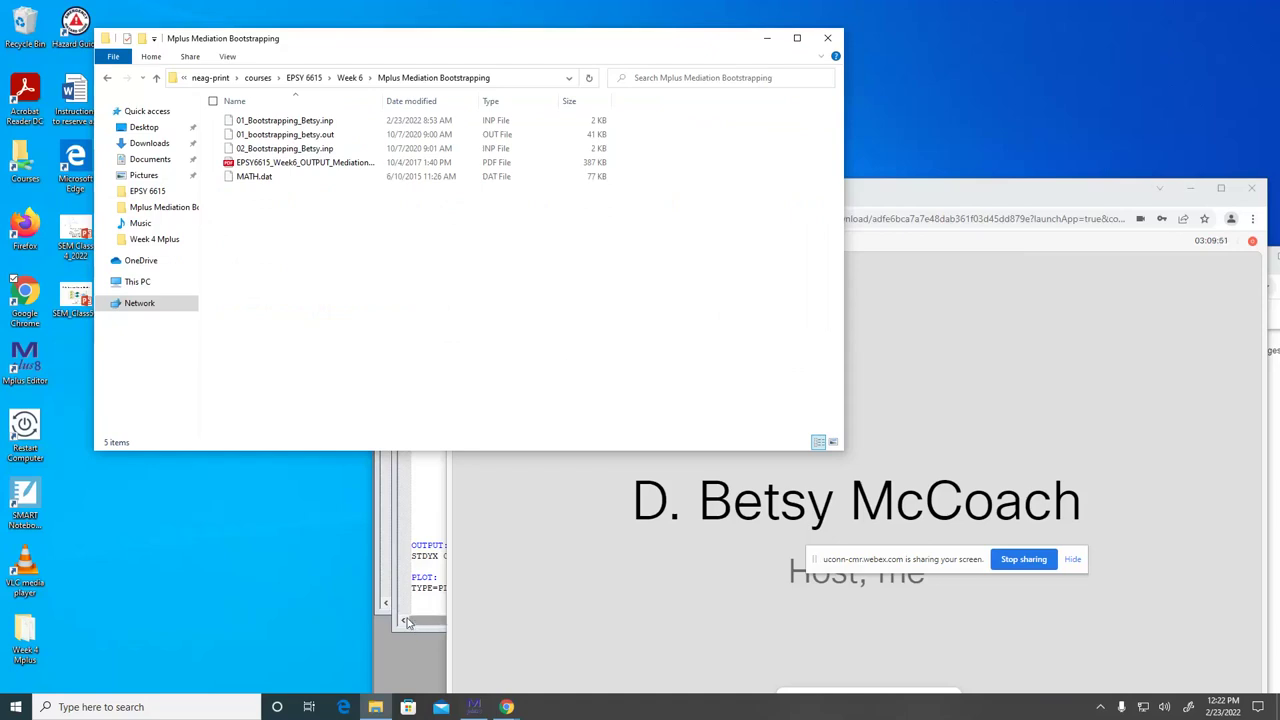
# Switch to the Webex meeting window in Chrome, maximize it and stop the meeting recording
pyautogui.click(506, 707)
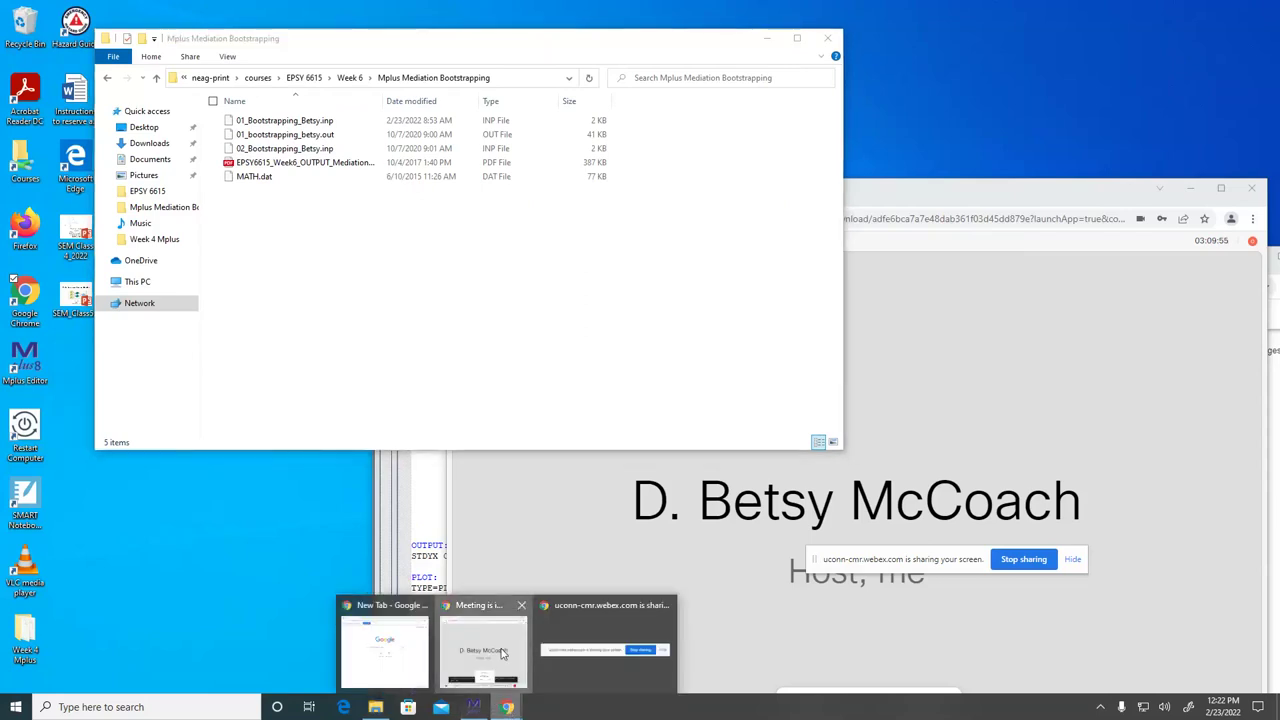
pyautogui.click(503, 652)
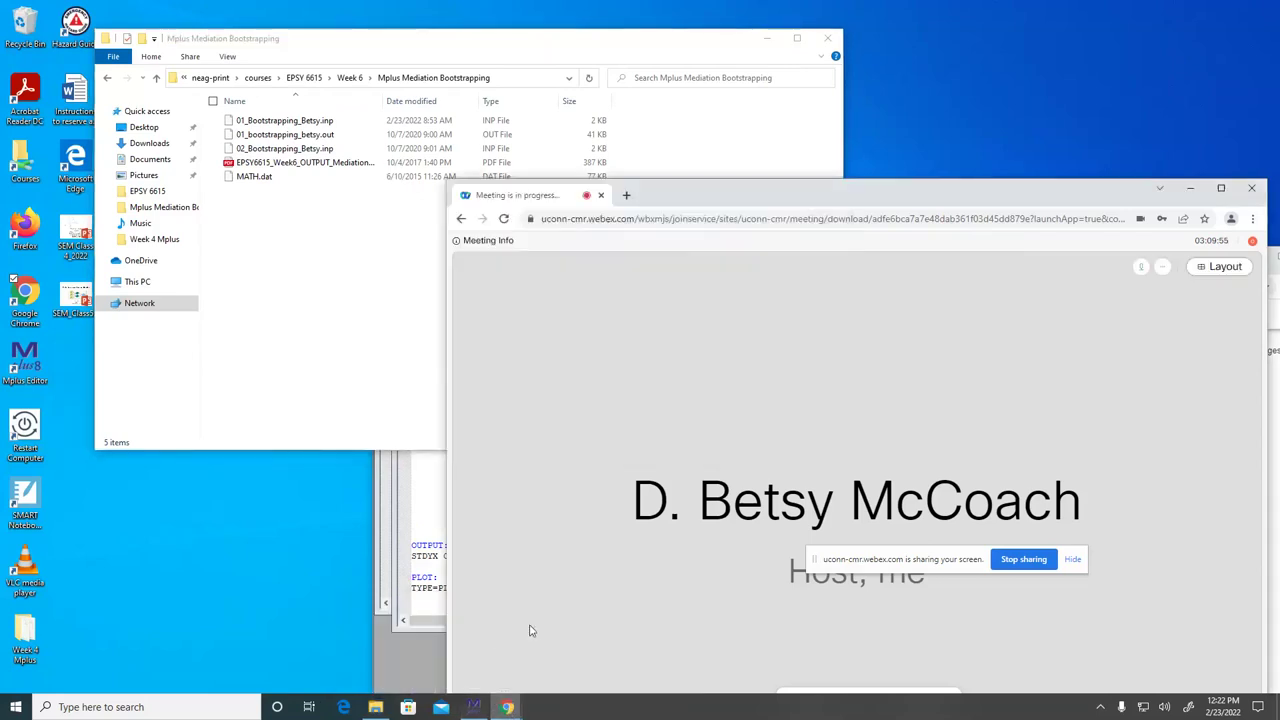
pyautogui.doubleClick(670, 195)
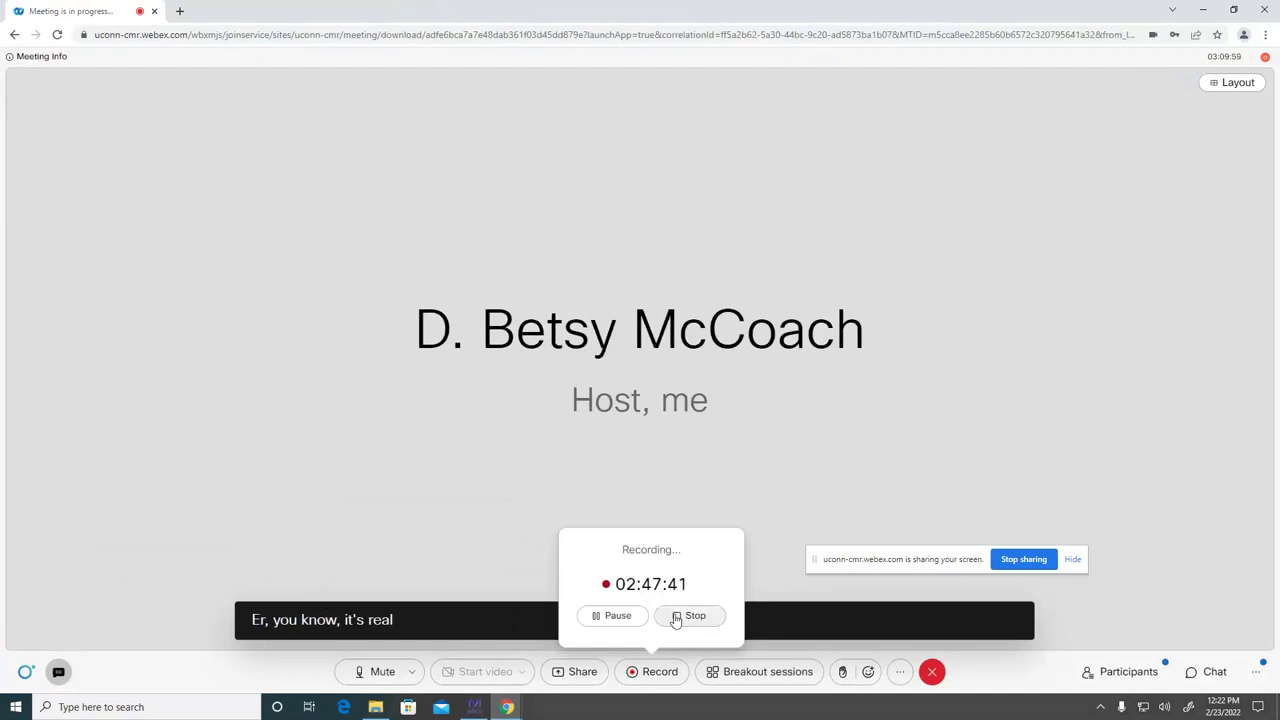
pyautogui.click(684, 618)
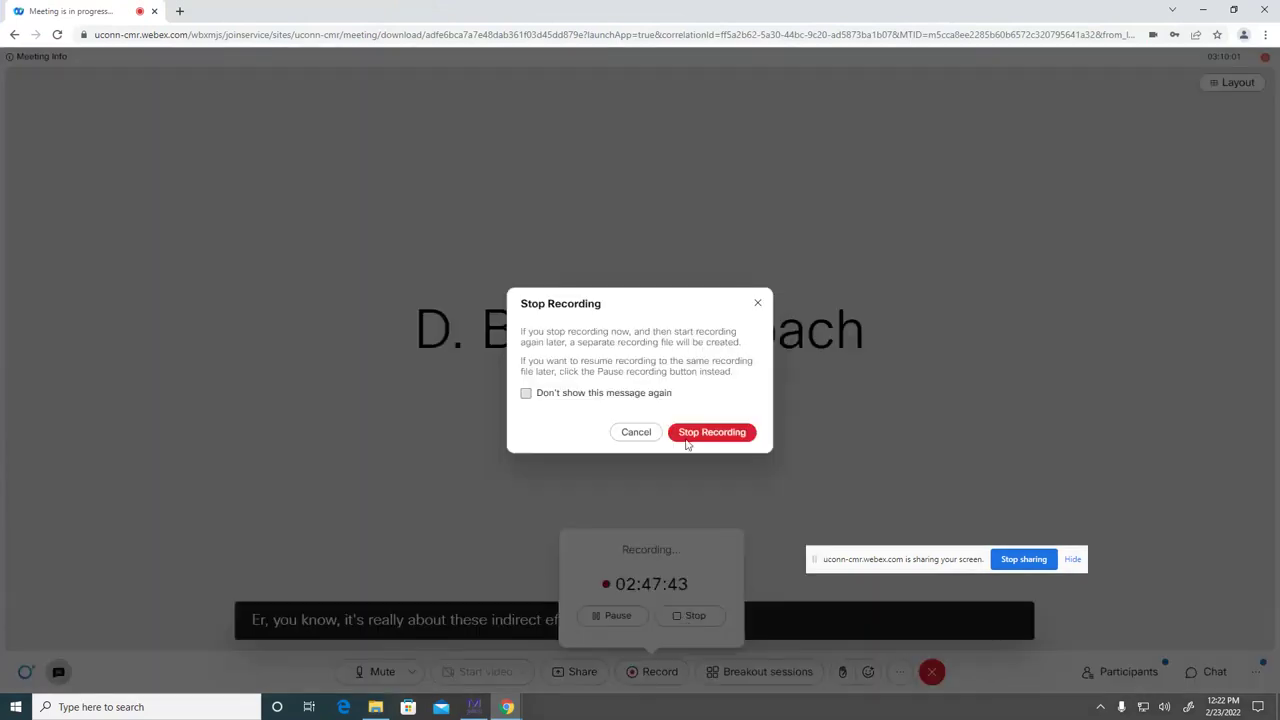